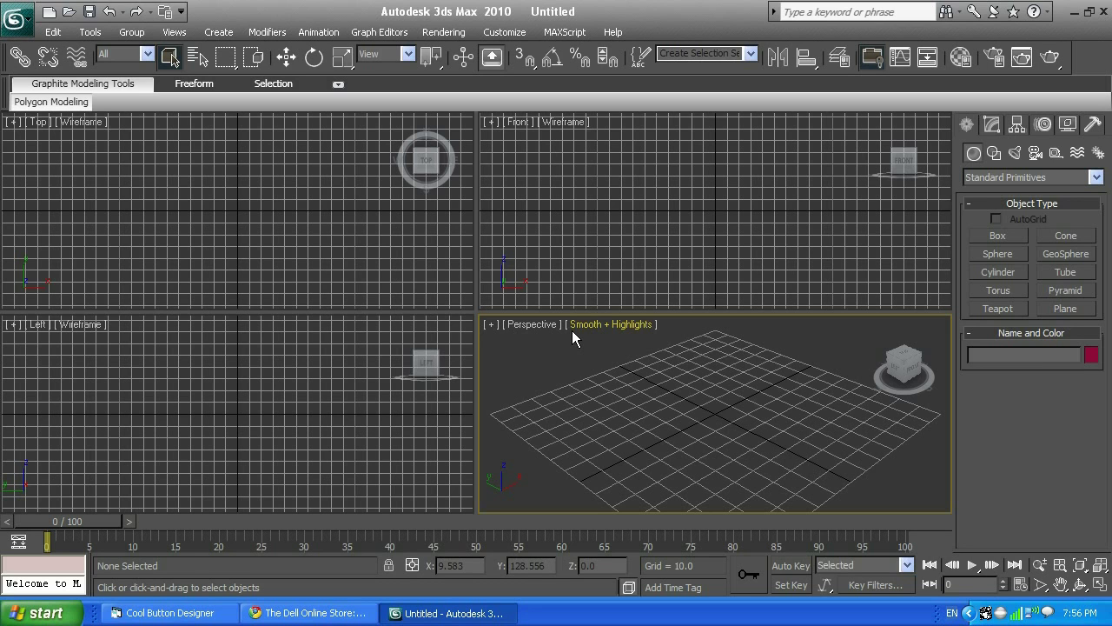
# Step: Search Google for '3ds max trial', then return to the Dell Online Store tab
pyautogui.click(335, 613)
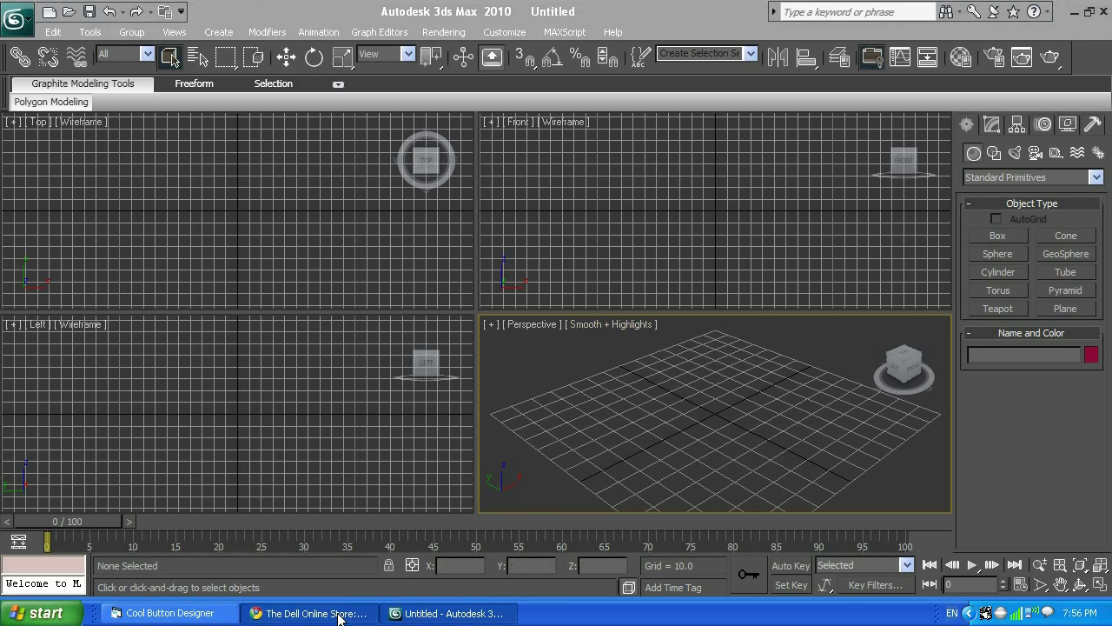
pyautogui.click(280, 12)
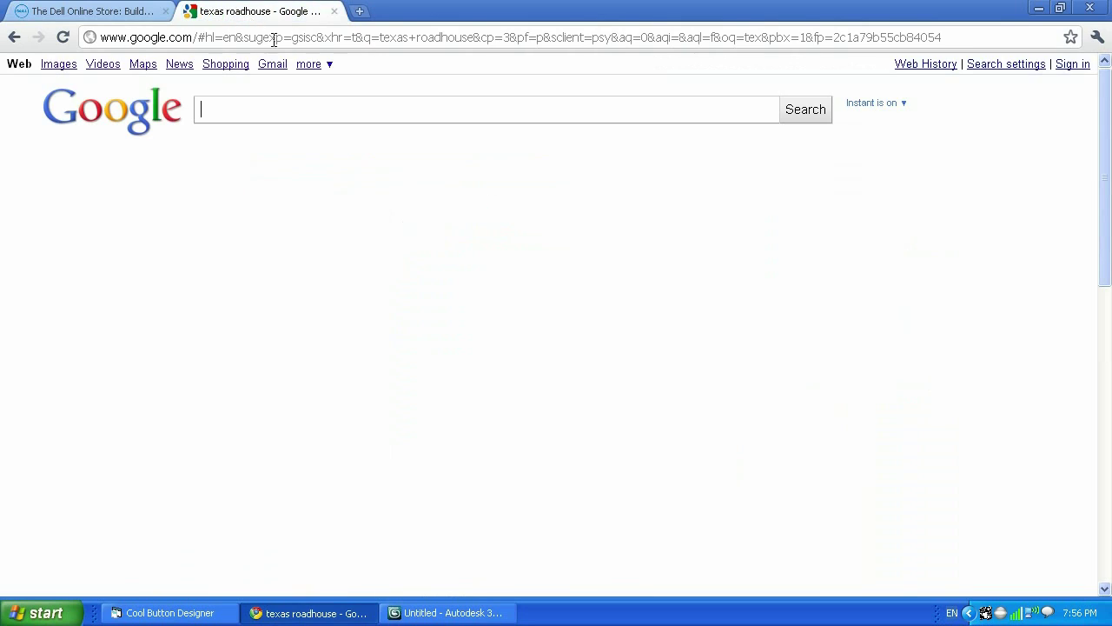
pyautogui.click(243, 98)
pyautogui.write('3ds max')
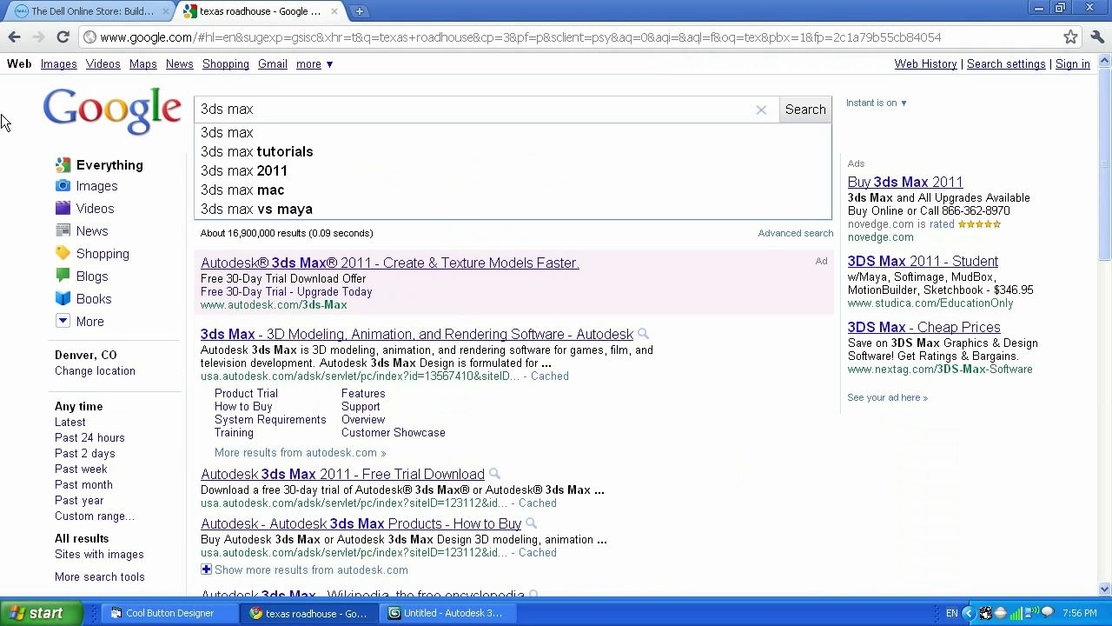
pyautogui.write(' trial')
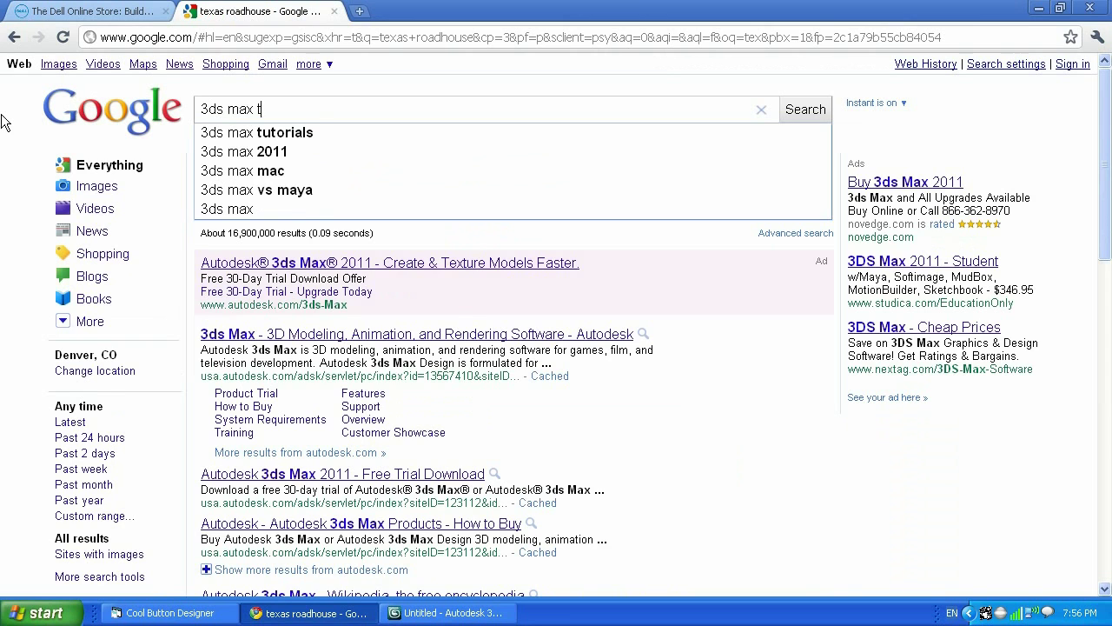
pyautogui.press('Return')
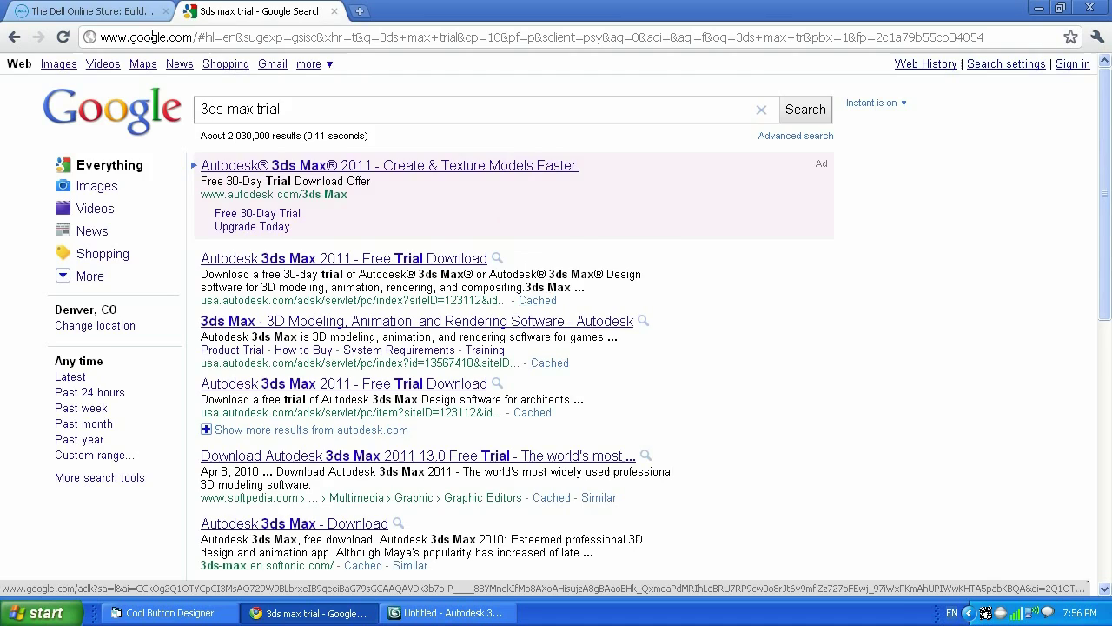
pyautogui.click(94, 11)
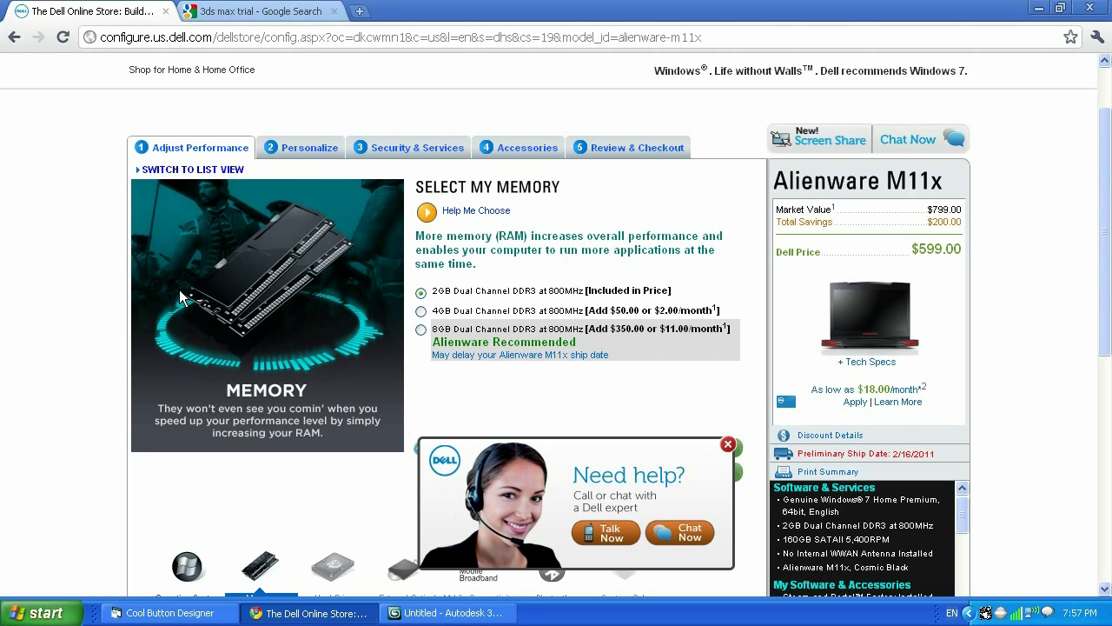
pyautogui.scroll(-1, 127, 428)
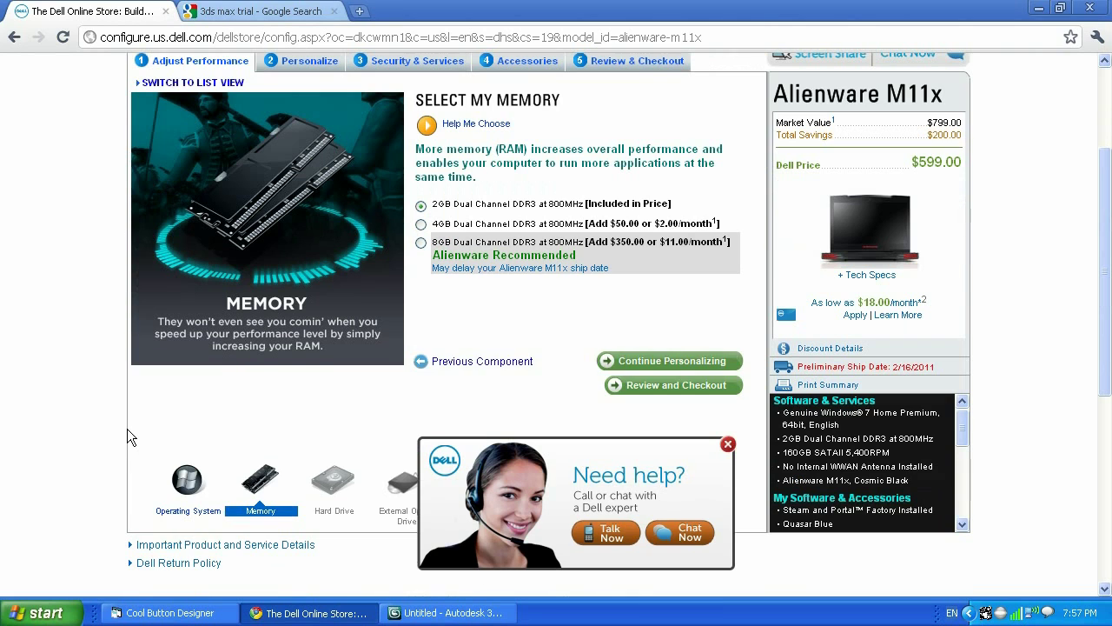
pyautogui.scroll(1, 130, 427)
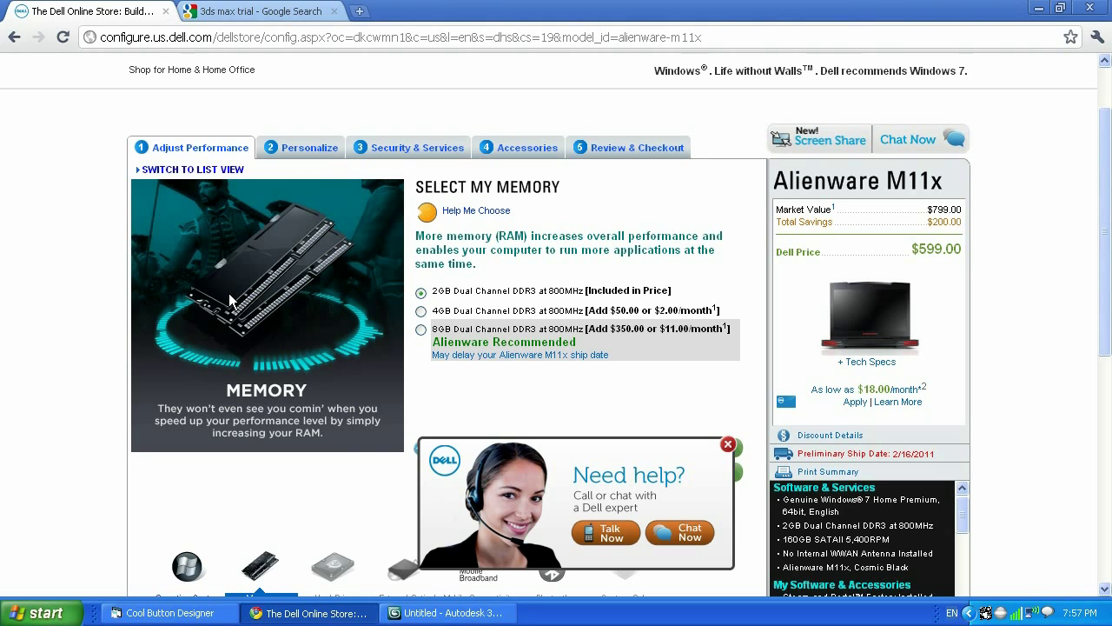
# Step: Bring the 3ds Max window with its empty untitled scene to the front
pyautogui.click(426, 612)
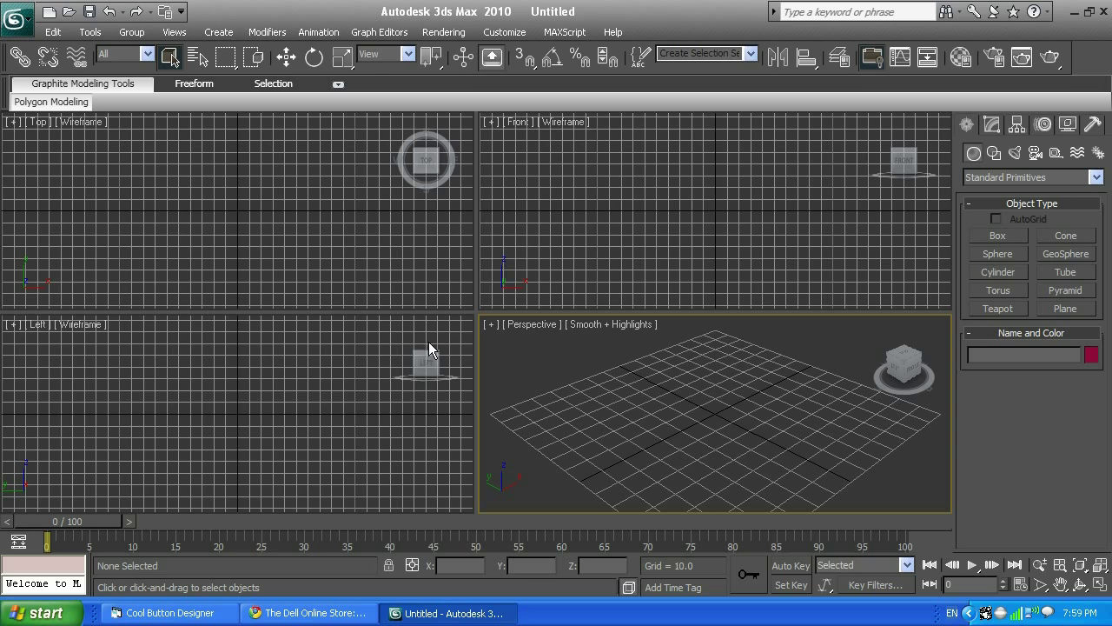
# Step: In Chrome's Google tab, replace the query with 'pcb texture' and search
pyautogui.click(306, 619)
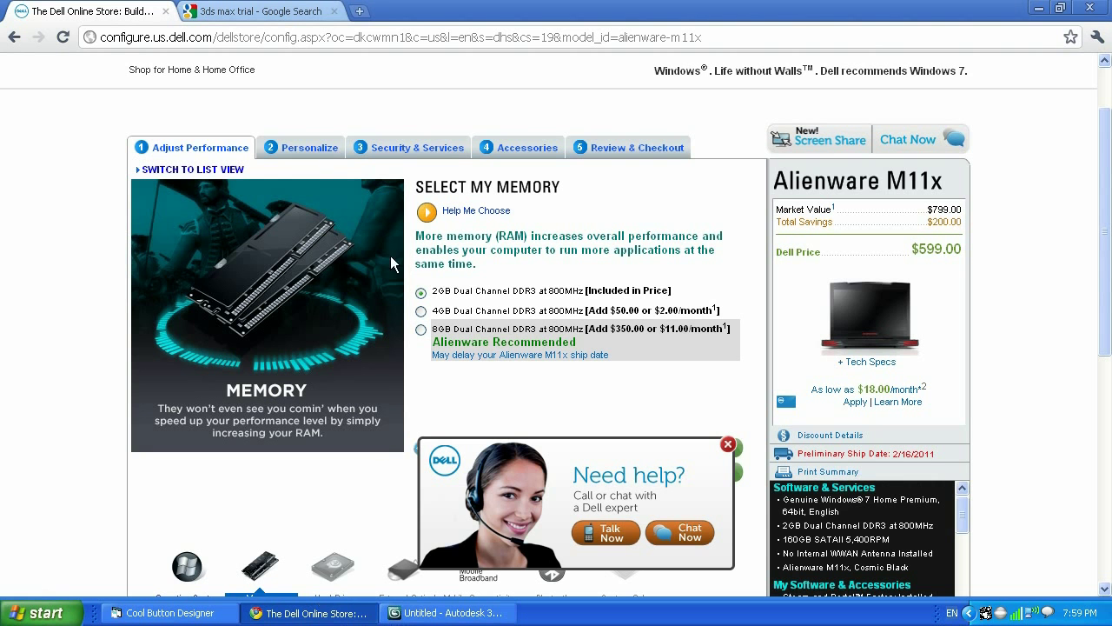
pyautogui.click(259, 10)
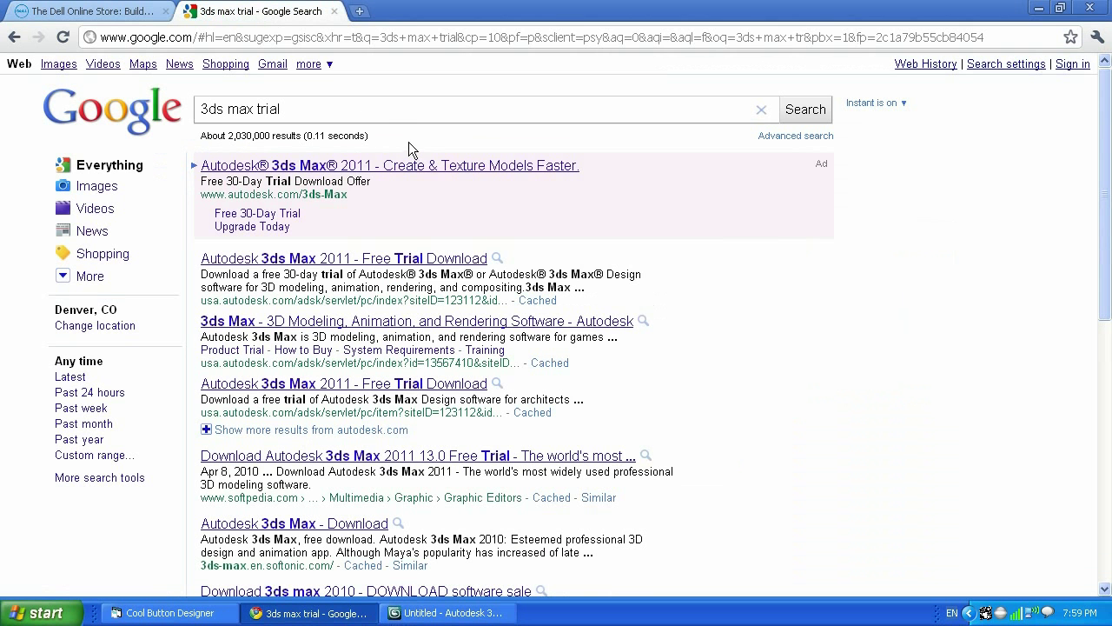
pyautogui.moveTo(390, 110); pyautogui.dragTo(196, 112)
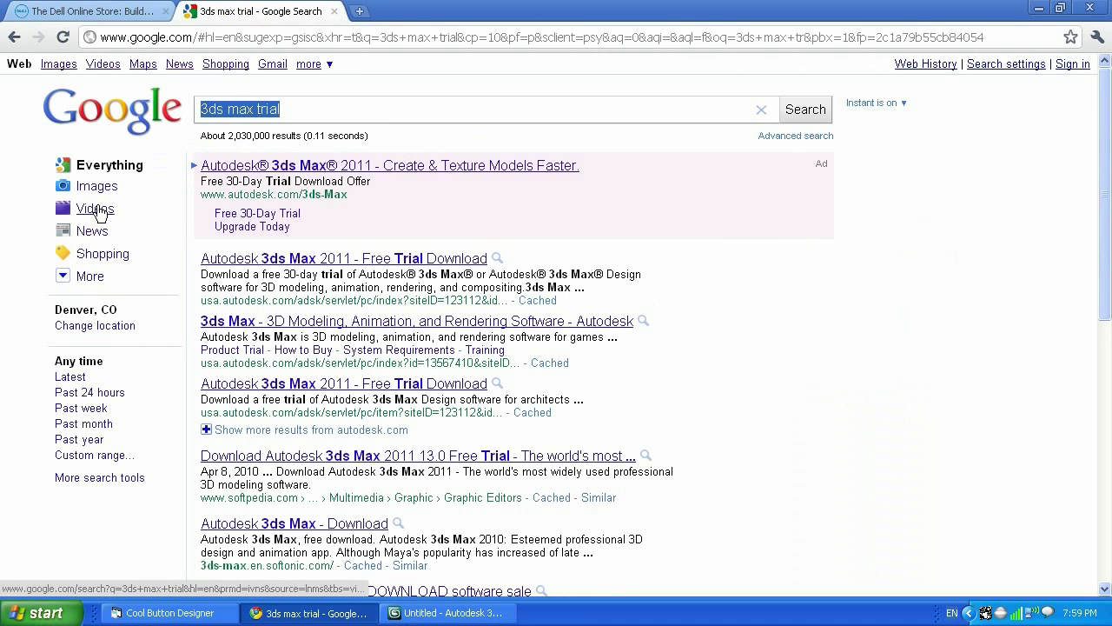
pyautogui.write('pcb te')
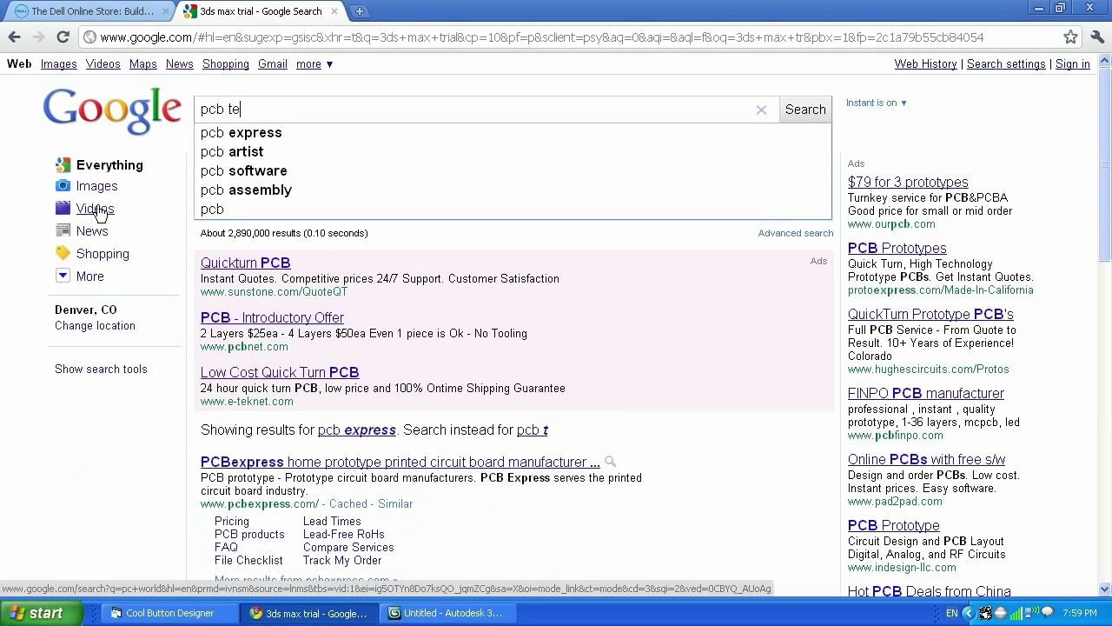
pyautogui.write('xture')
pyautogui.press('Return')
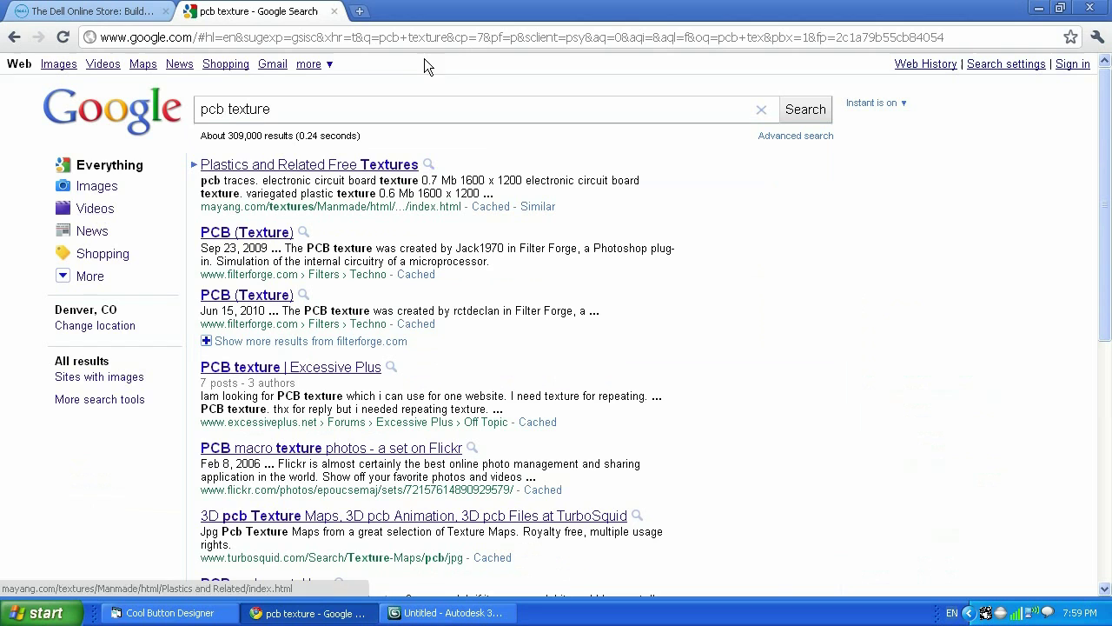
# Step: Browse the pcb texture image results and a green PCB image, then go back to web results
pyautogui.click(70, 65)
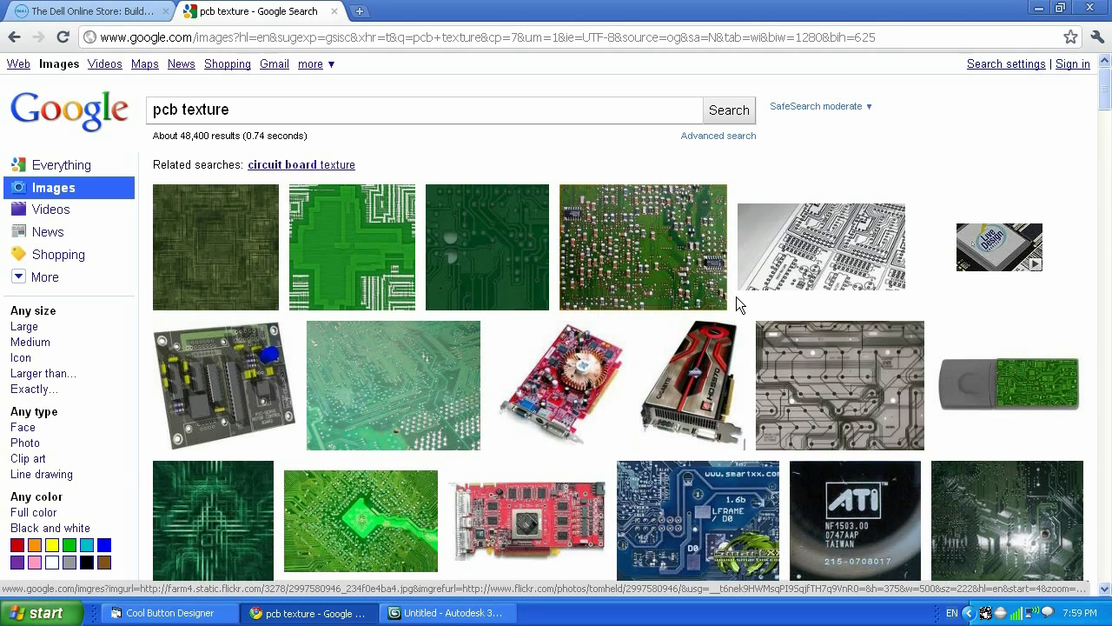
pyautogui.scroll(-2, 736, 296)
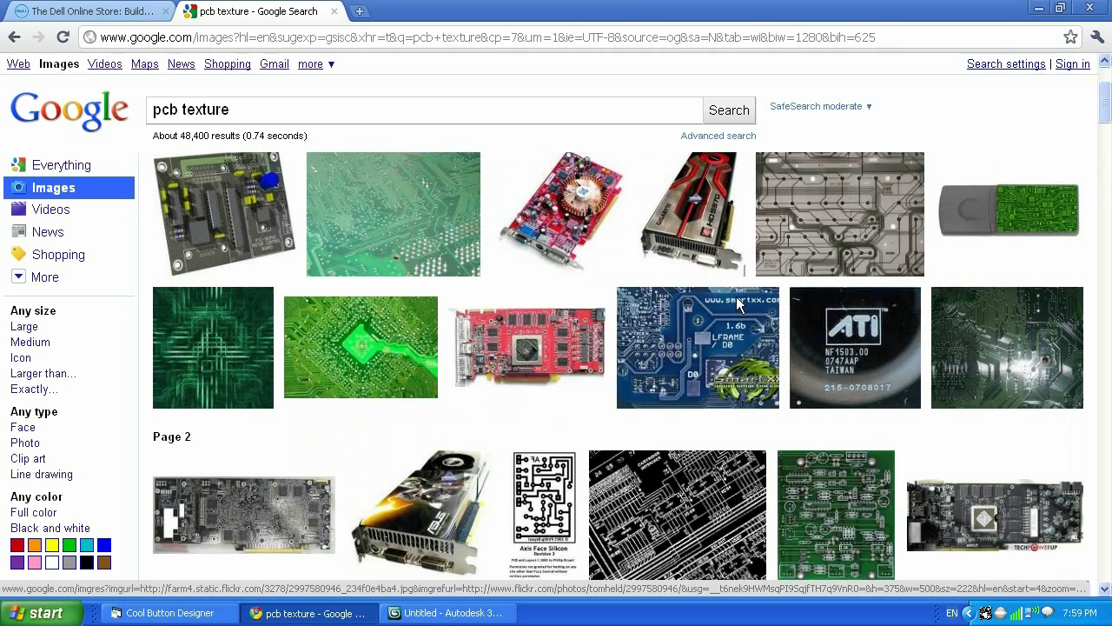
pyautogui.scroll(-3, 736, 297)
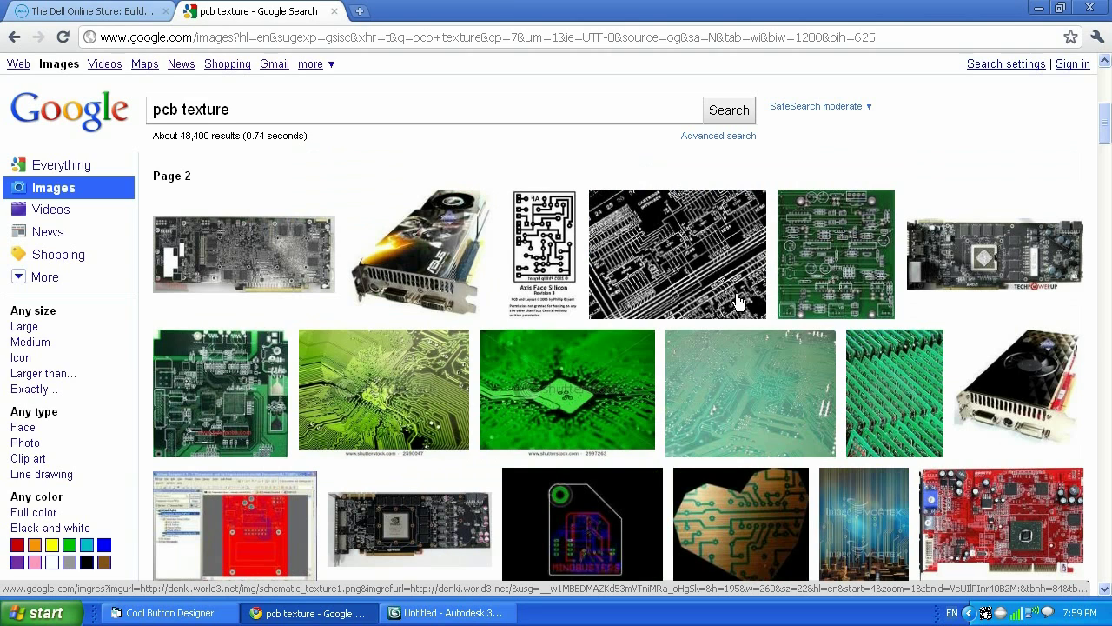
pyautogui.click(250, 411)
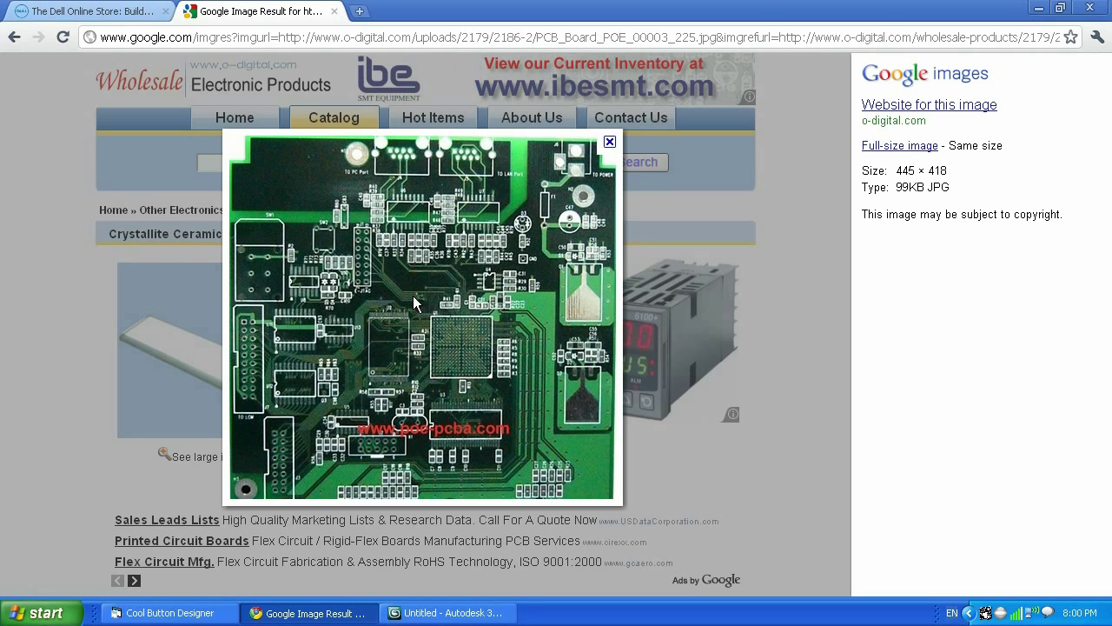
pyautogui.click(610, 141)
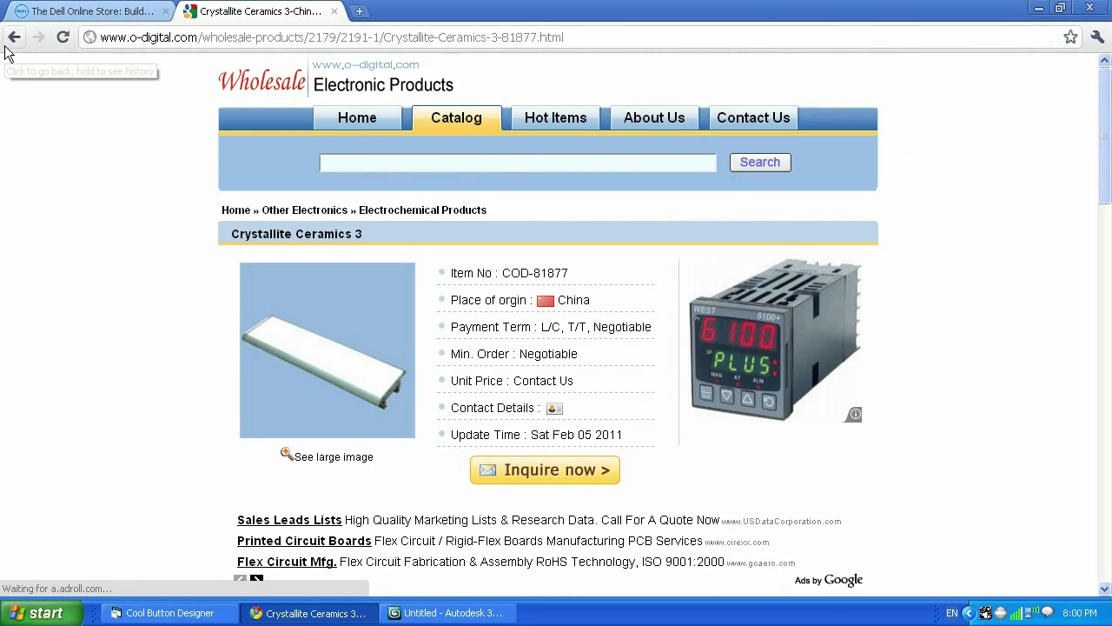
pyautogui.click(14, 38)
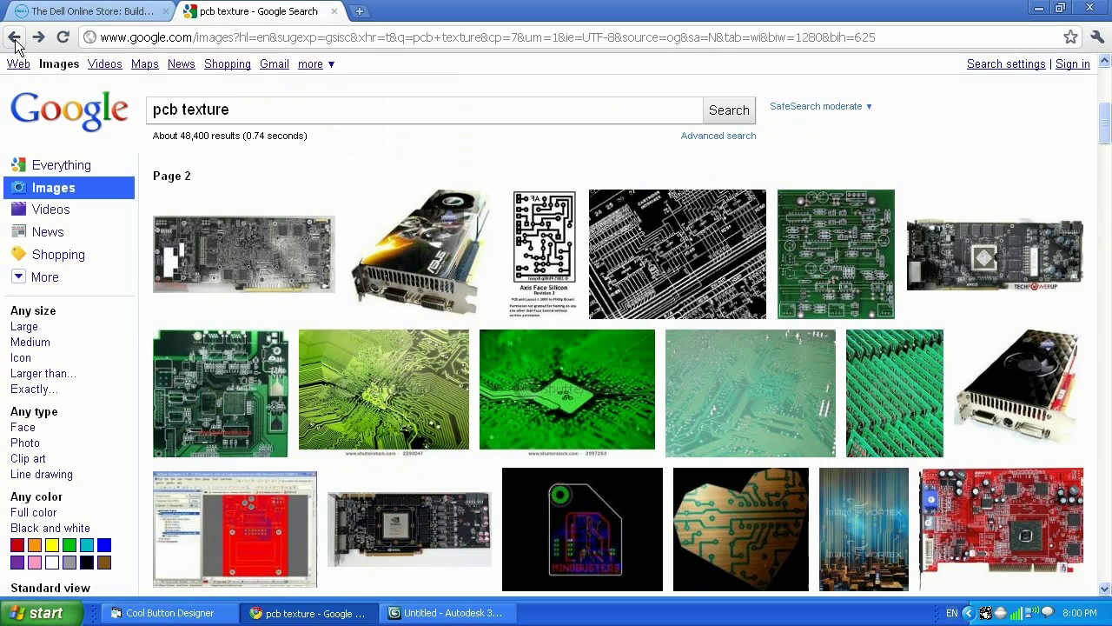
pyautogui.moveTo(233, 110); pyautogui.dragTo(135, 109)
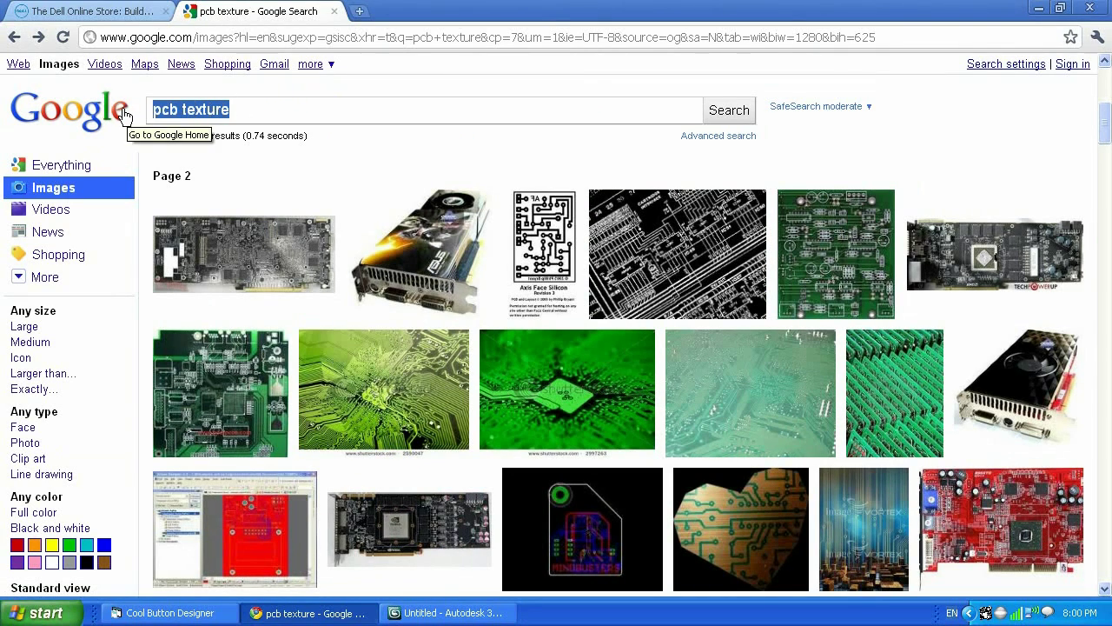
pyautogui.click(15, 38)
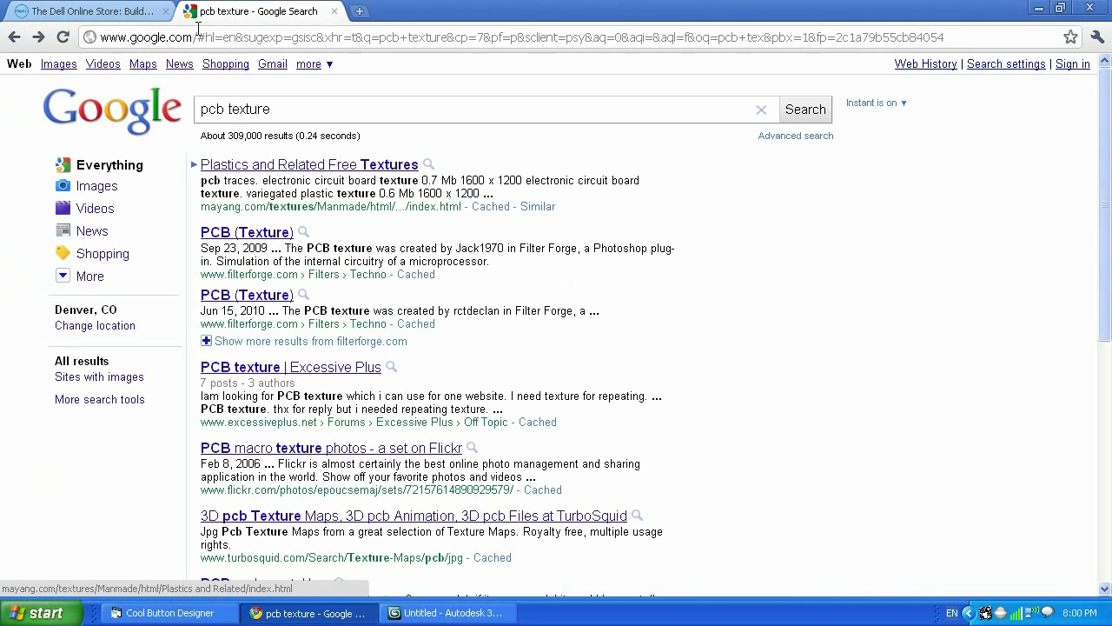
# Step: Glance at the Dell Alienware M11x memory page, then switch back to 3ds Max
pyautogui.click(128, 13)
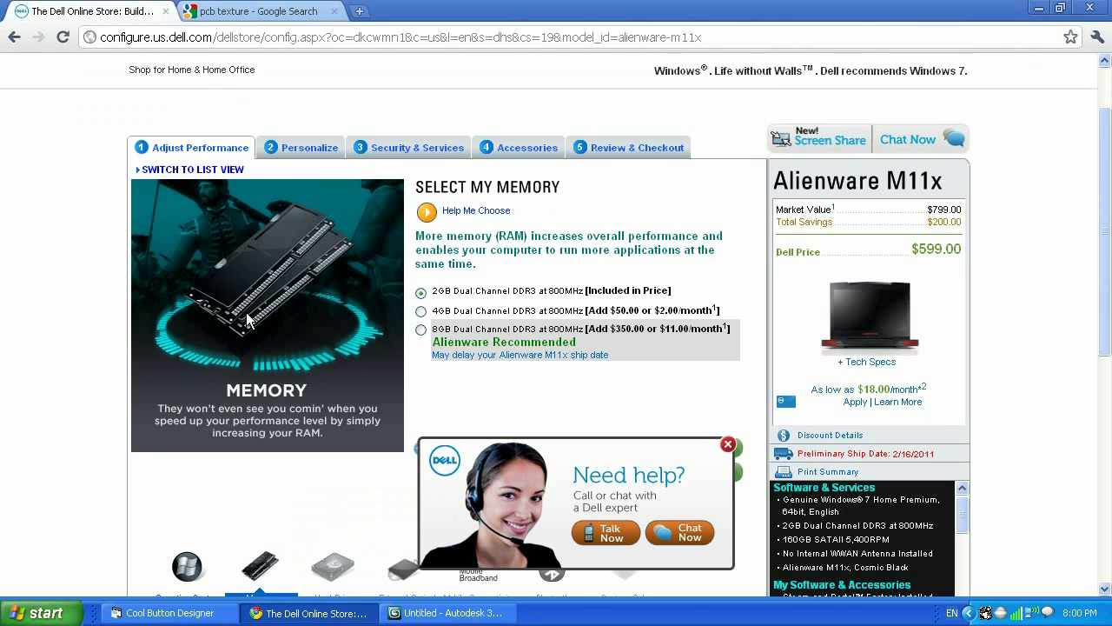
pyautogui.click(421, 614)
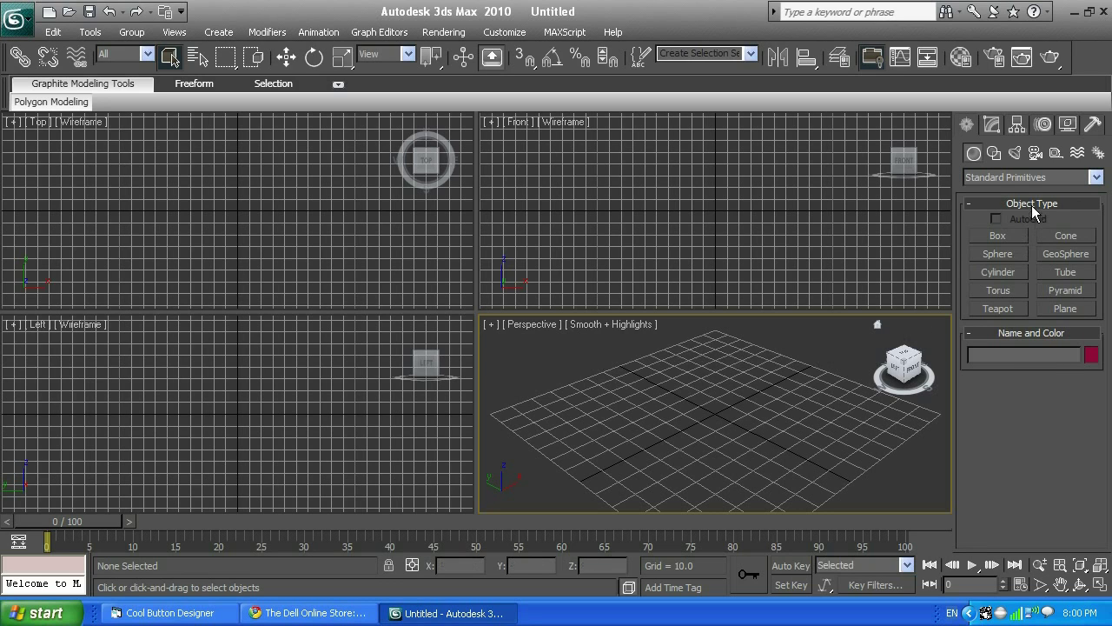
# Step: Draw a box base about 81 by 96 in the Top viewport
pyautogui.click(968, 124)
pyautogui.click(1003, 239)
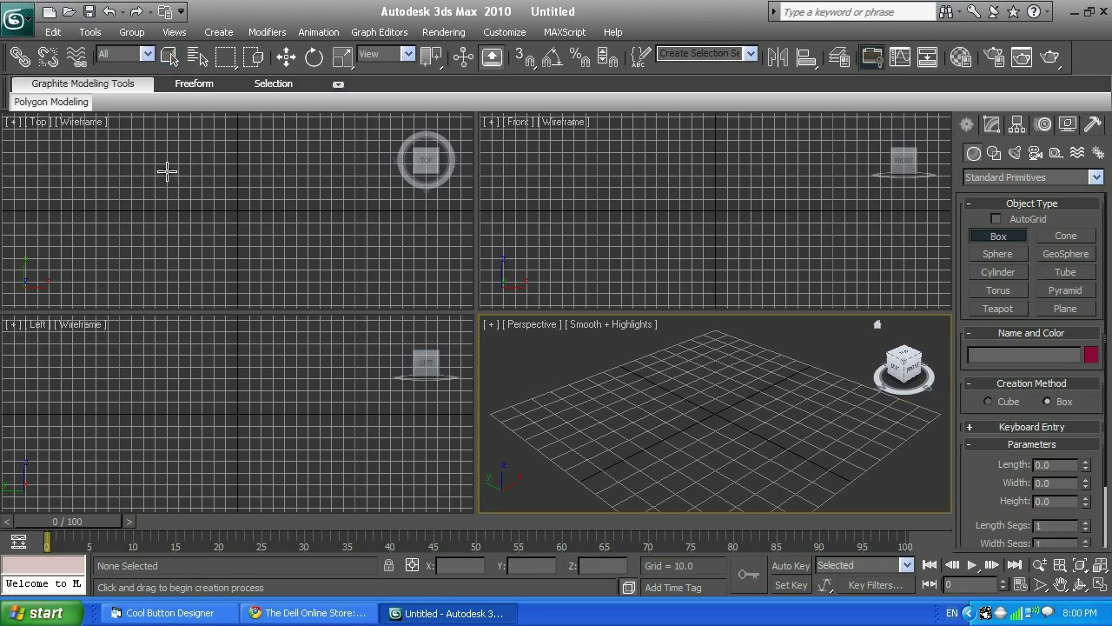
pyautogui.moveTo(165, 164); pyautogui.dragTo(277, 258)
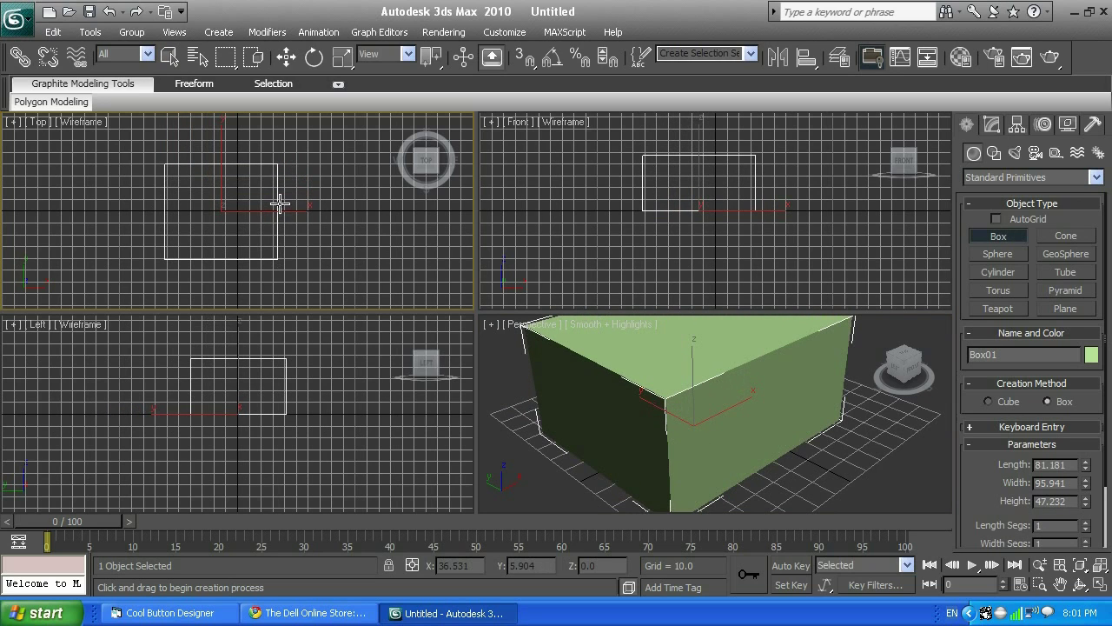
# Step: Set the box height to 47.232, rename it MemoryPCB, then switch to the Dell page
pyautogui.click(836, 451)
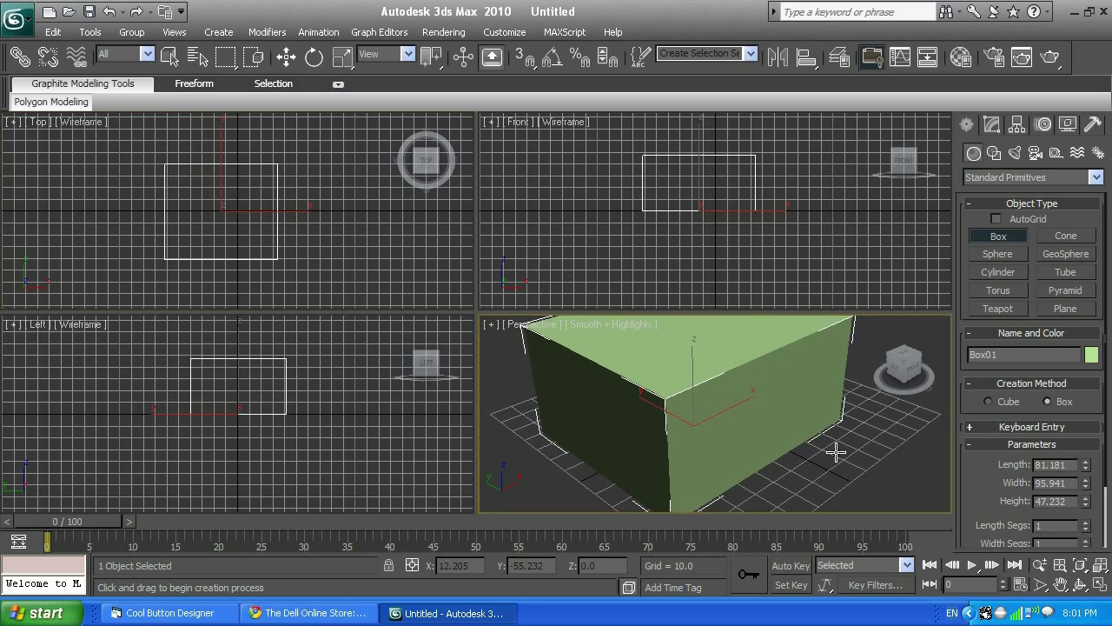
pyautogui.click(993, 126)
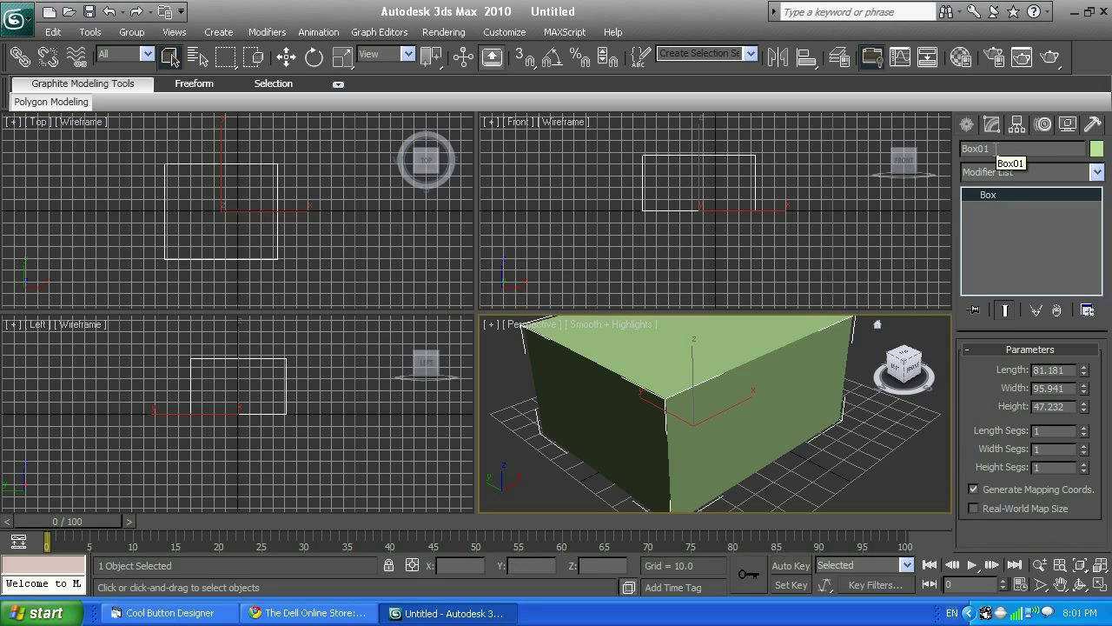
pyautogui.click(996, 149)
pyautogui.write('M')
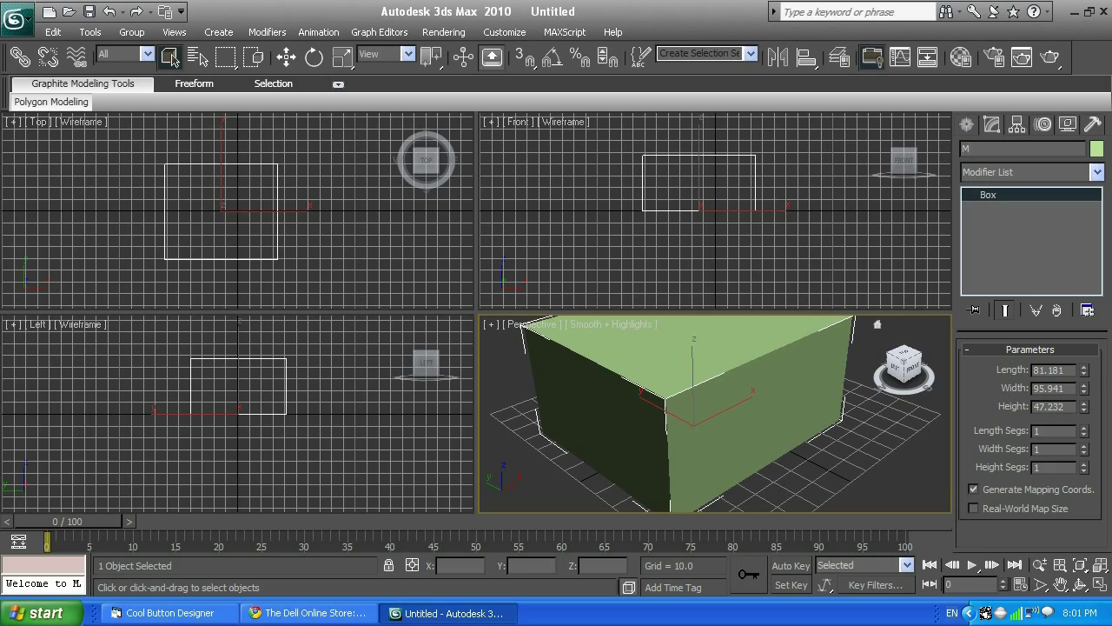
pyautogui.write('emoryPCB')
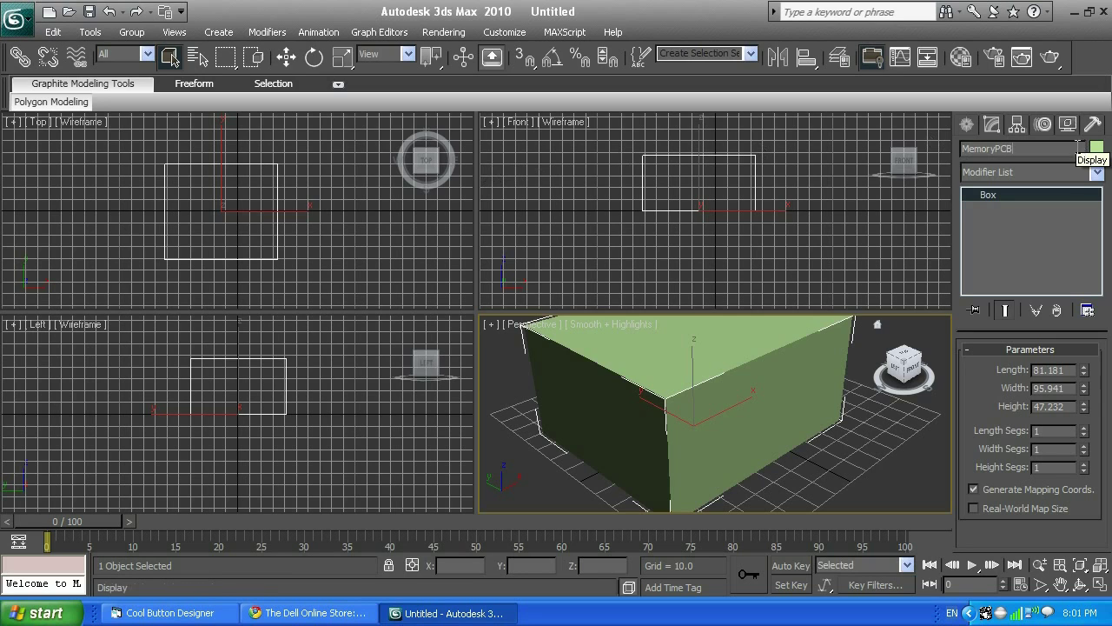
pyautogui.click(1043, 253)
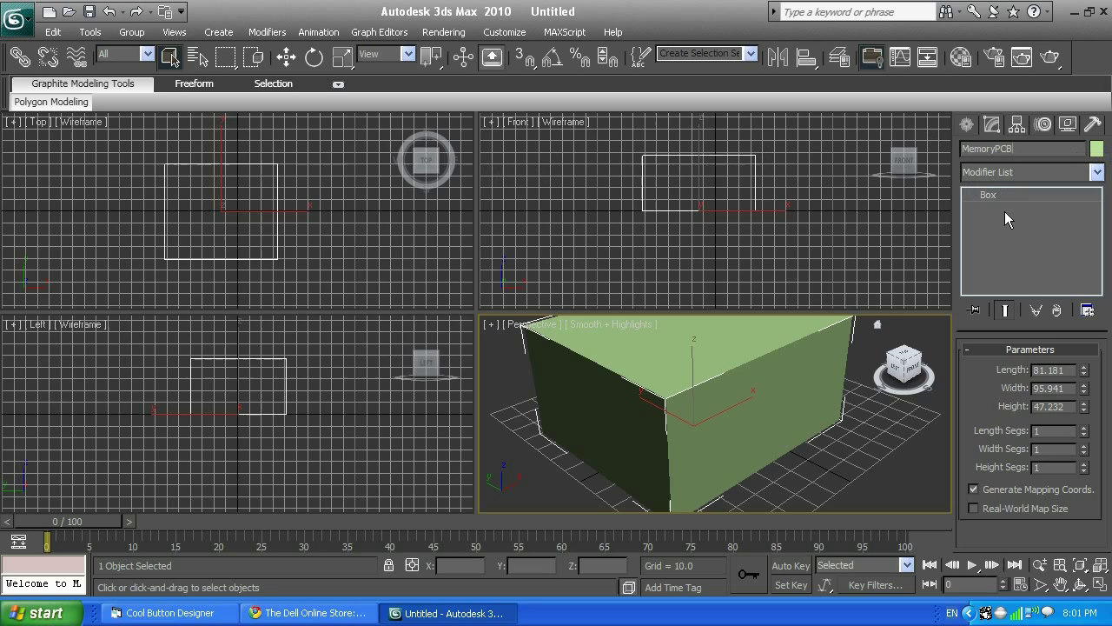
pyautogui.click(306, 613)
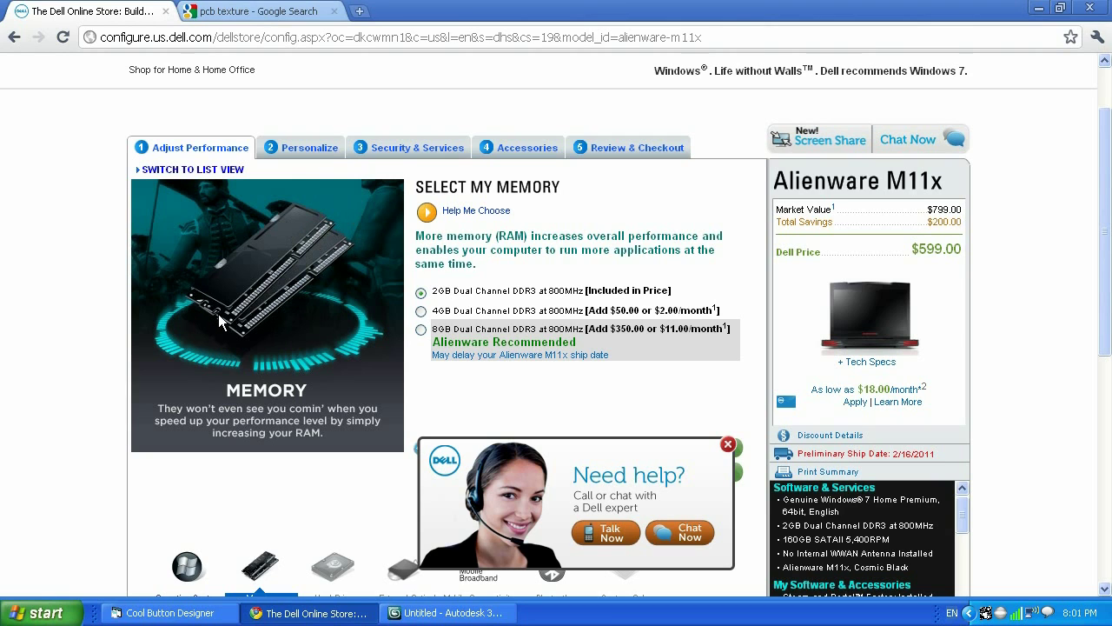
# Step: Compare the Dell memory module picture with the MemoryPCB scene, ending in 3ds Max
pyautogui.click(447, 613)
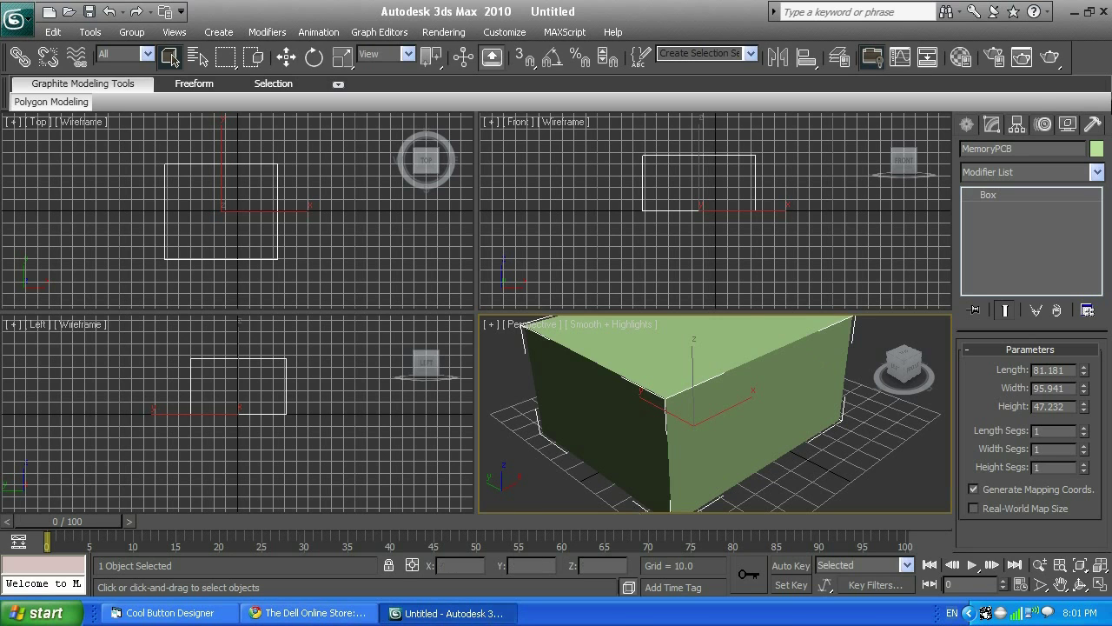
pyautogui.click(357, 614)
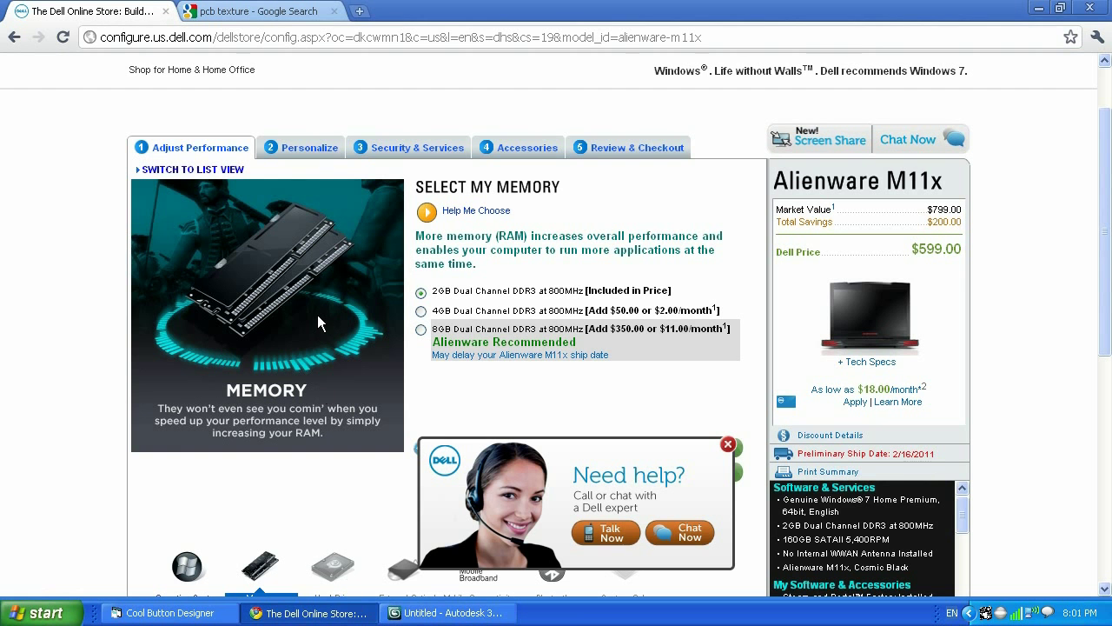
pyautogui.click(422, 612)
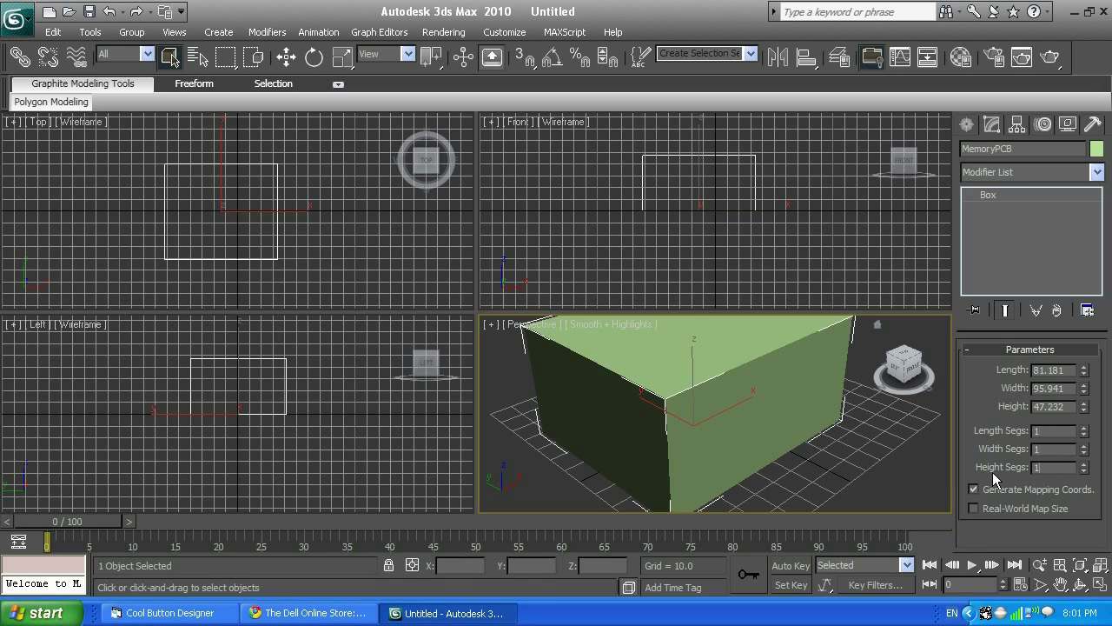
pyautogui.click(309, 613)
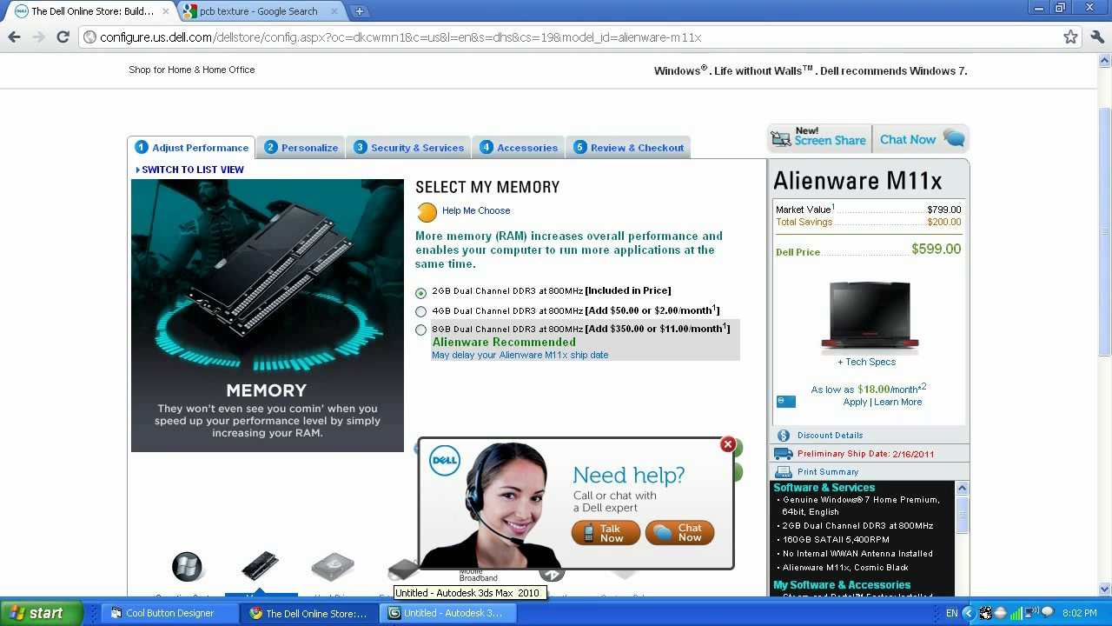
pyautogui.click(452, 612)
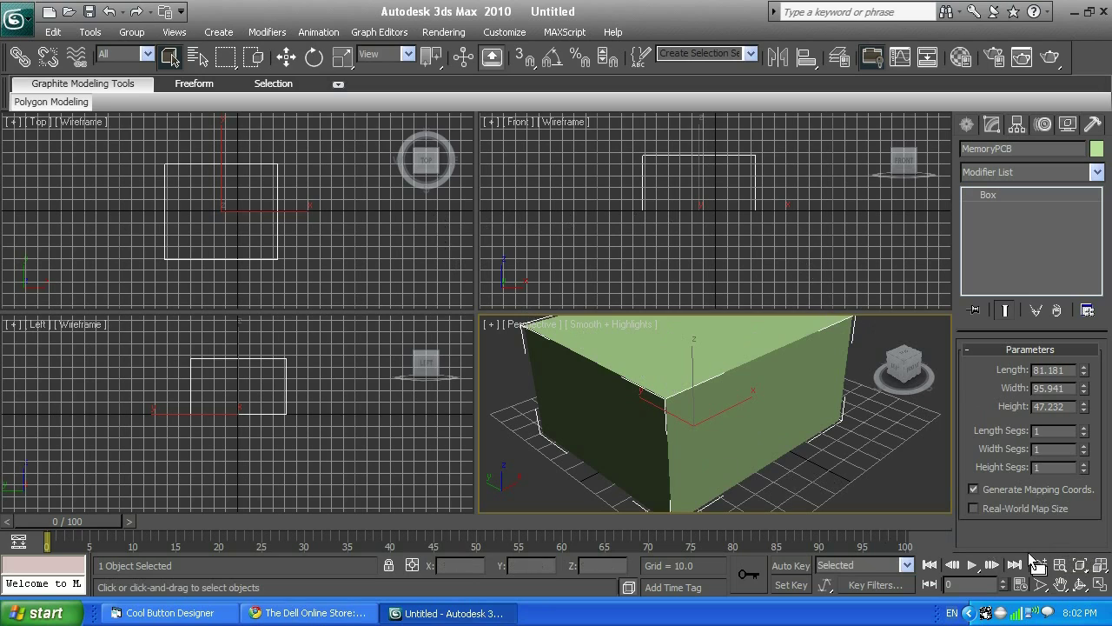
# Step: Set MemoryPCB's Height Segs to 5
pyautogui.doubleClick(1048, 465)
pyautogui.write('5')
pyautogui.rightClick(684, 280)
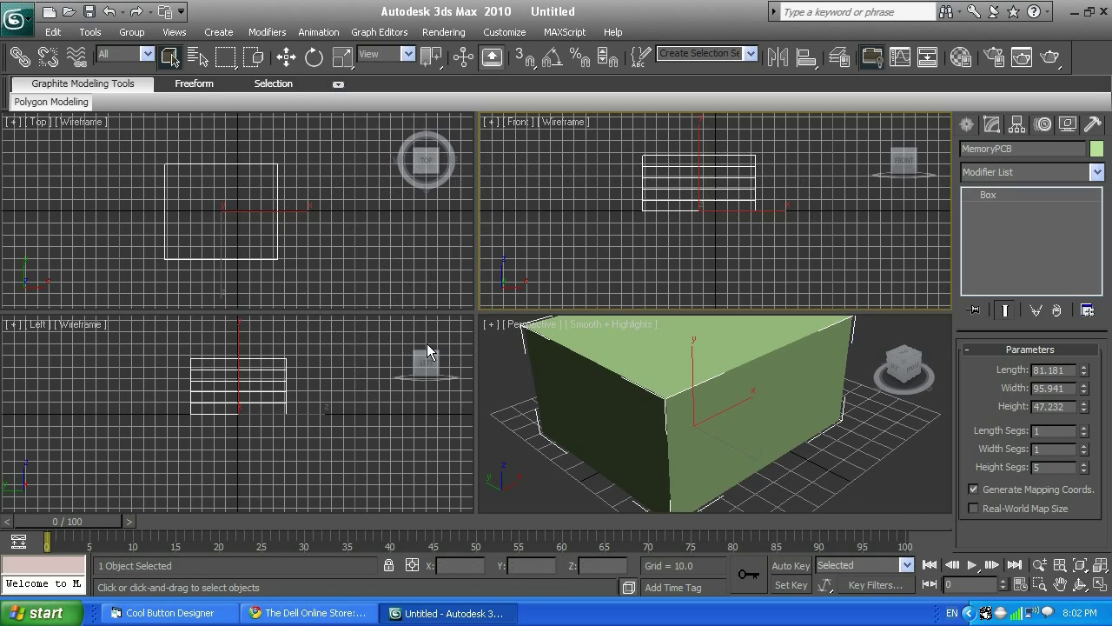
# Step: Switch the Perspective viewport to Edged Faces shading to outline MemoryPCB's five bands
pyautogui.click(491, 324)
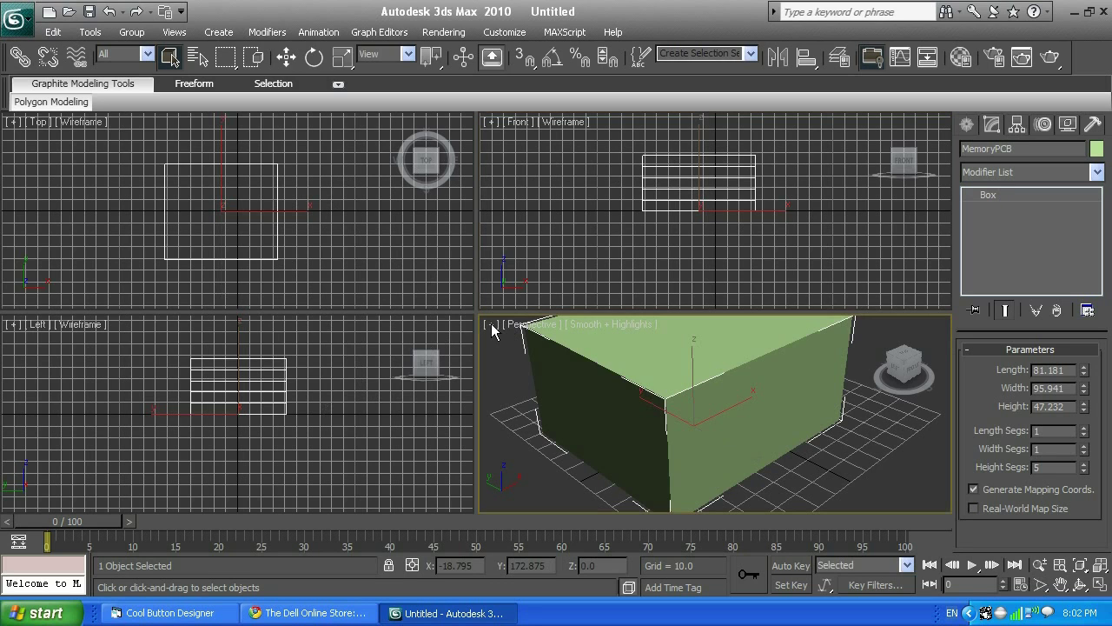
pyautogui.click(494, 323)
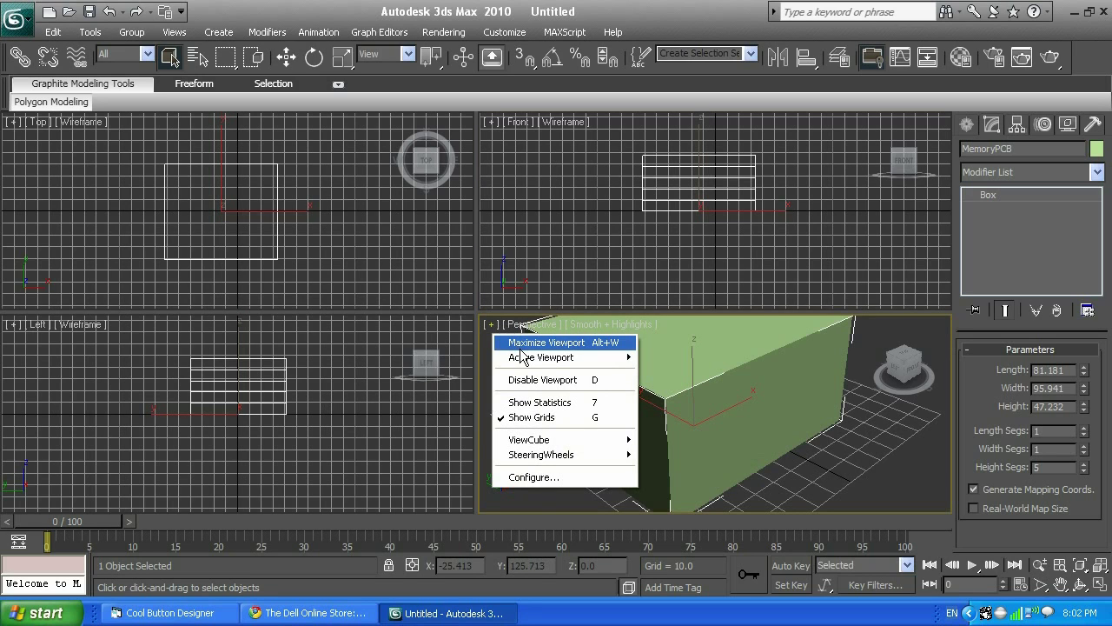
pyautogui.click(560, 325)
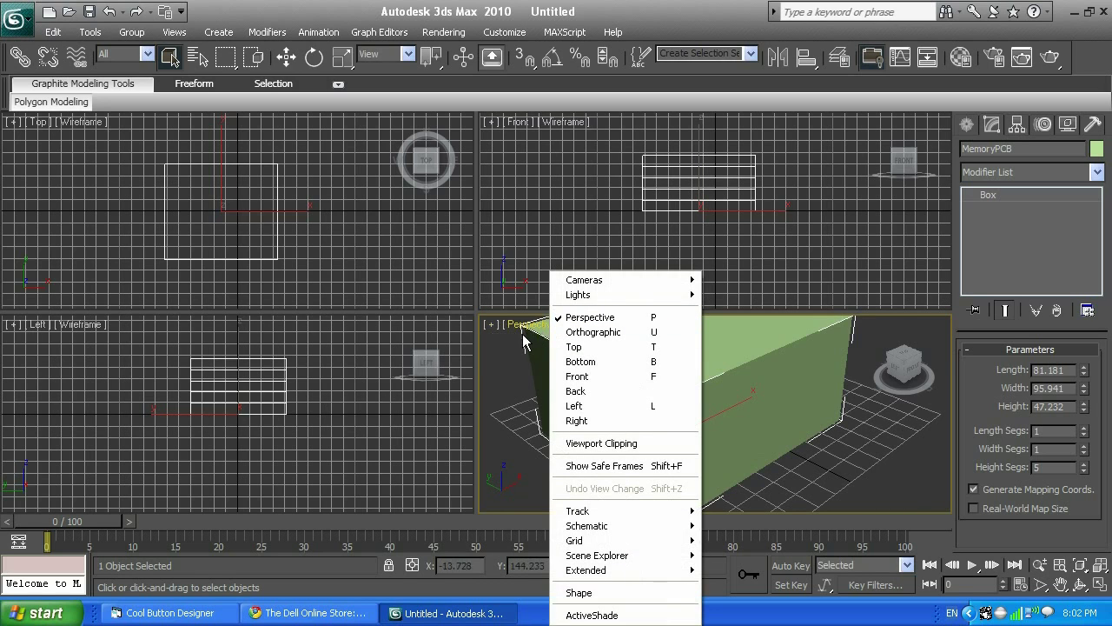
pyautogui.click(447, 409)
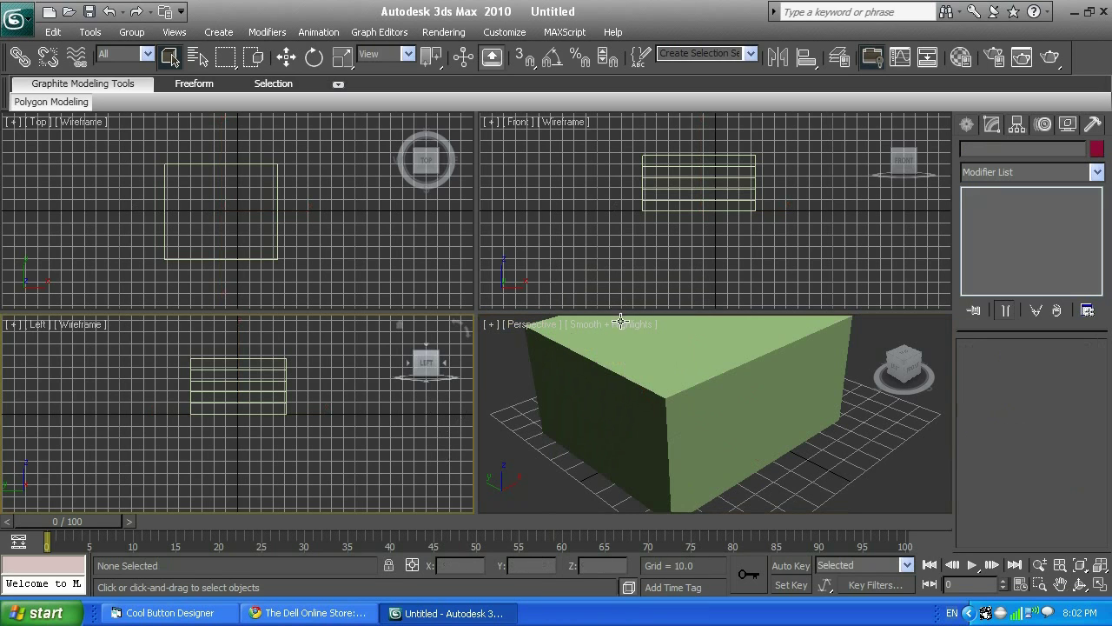
pyautogui.click(620, 321)
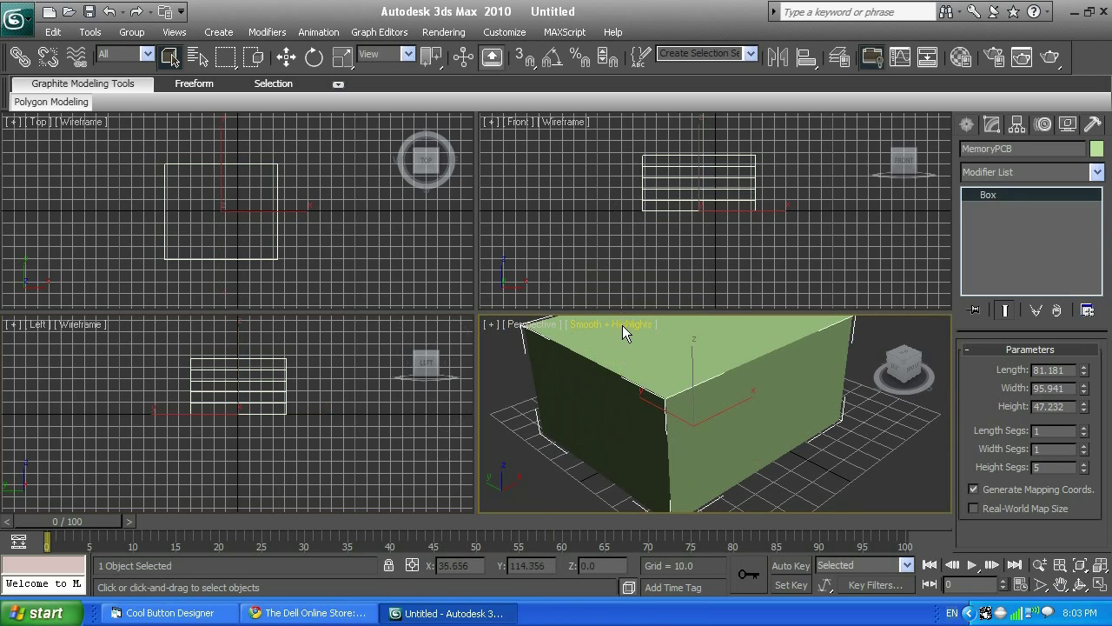
pyautogui.click(622, 325)
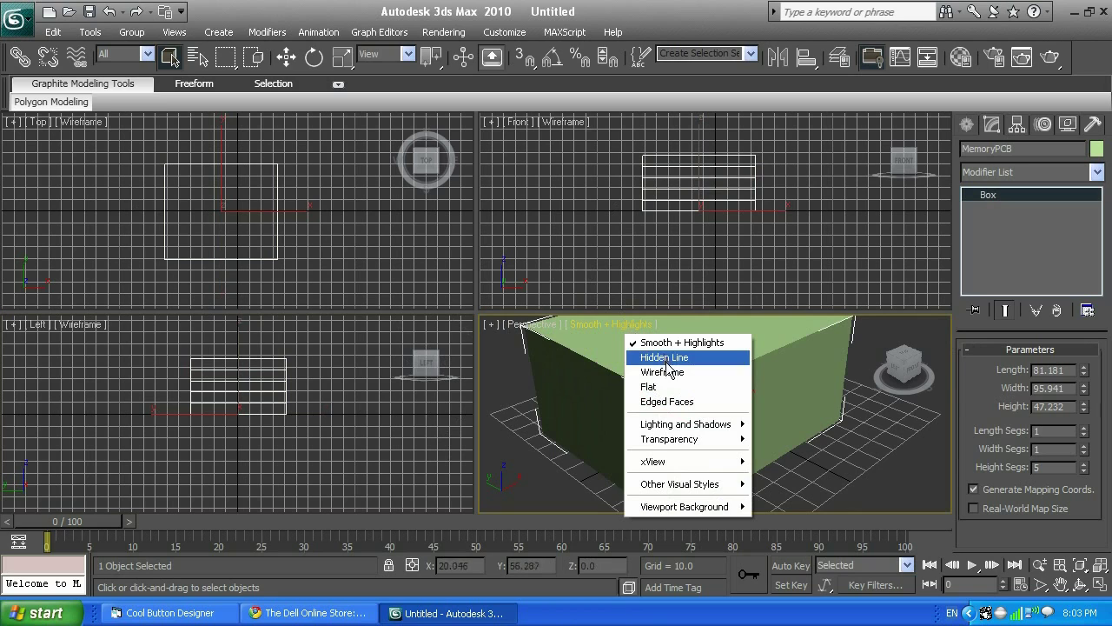
pyautogui.click(665, 402)
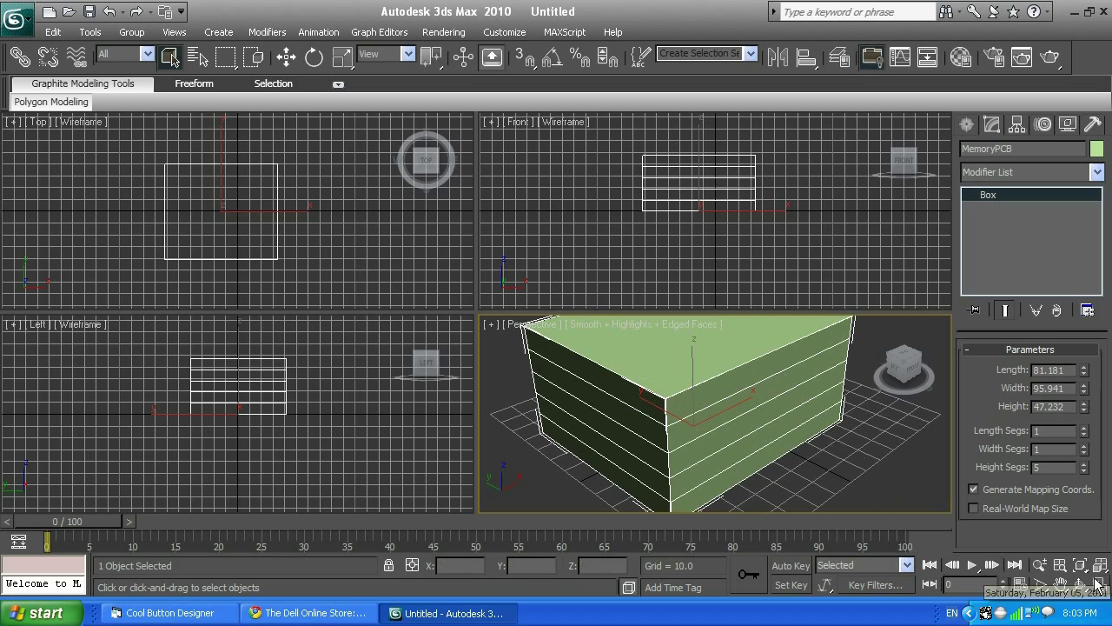
pyautogui.click(1062, 585)
# Step: Pan and zoom around the banded MemoryPCB box, then switch to the Dell memory page
pyautogui.moveTo(800, 399)
pyautogui.mouseDown()
pyautogui.moveTo(745, 442)
pyautogui.moveTo(773, 479)
pyautogui.moveTo(785, 472)
pyautogui.moveTo(750, 402)
pyautogui.moveTo(753, 356)
pyautogui.moveTo(782, 395)
pyautogui.moveTo(785, 365)
pyautogui.moveTo(756, 390)
pyautogui.moveTo(777, 315)
pyautogui.moveTo(781, 400)
pyautogui.mouseUp()
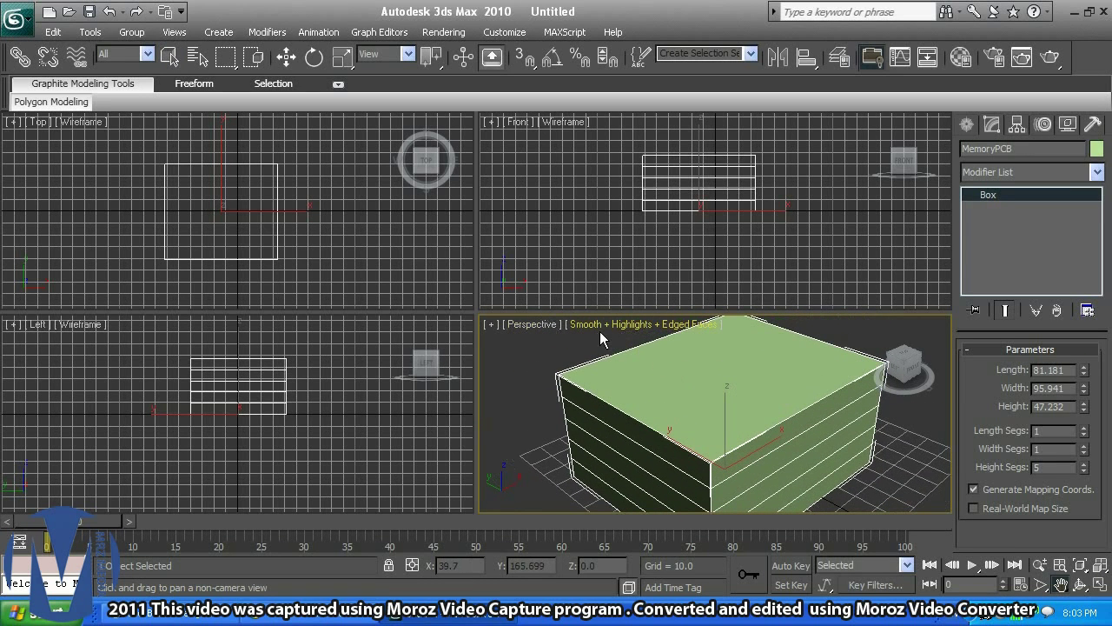
pyautogui.click(535, 326)
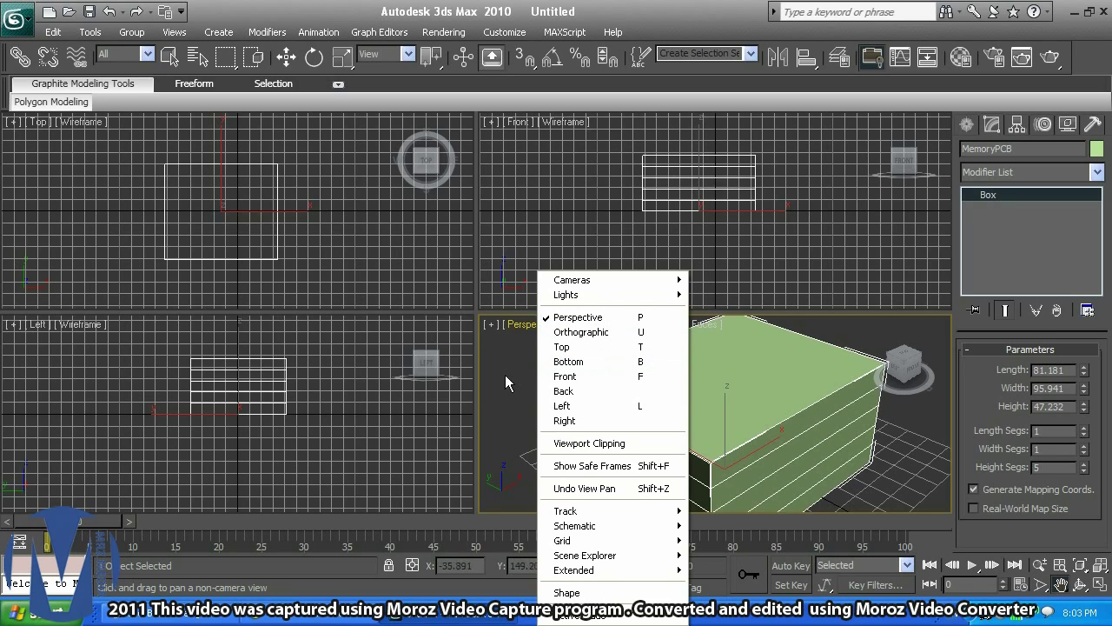
pyautogui.click(884, 311)
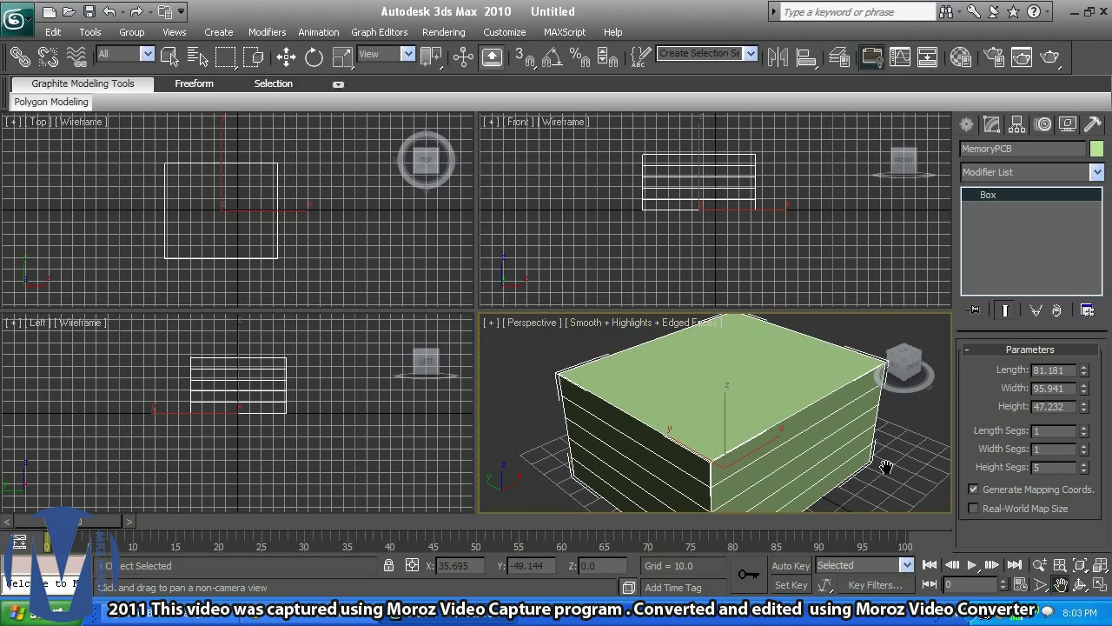
pyautogui.moveTo(884, 464)
pyautogui.mouseDown()
pyautogui.moveTo(898, 507)
pyautogui.moveTo(857, 487)
pyautogui.moveTo(897, 474)
pyautogui.mouseUp()
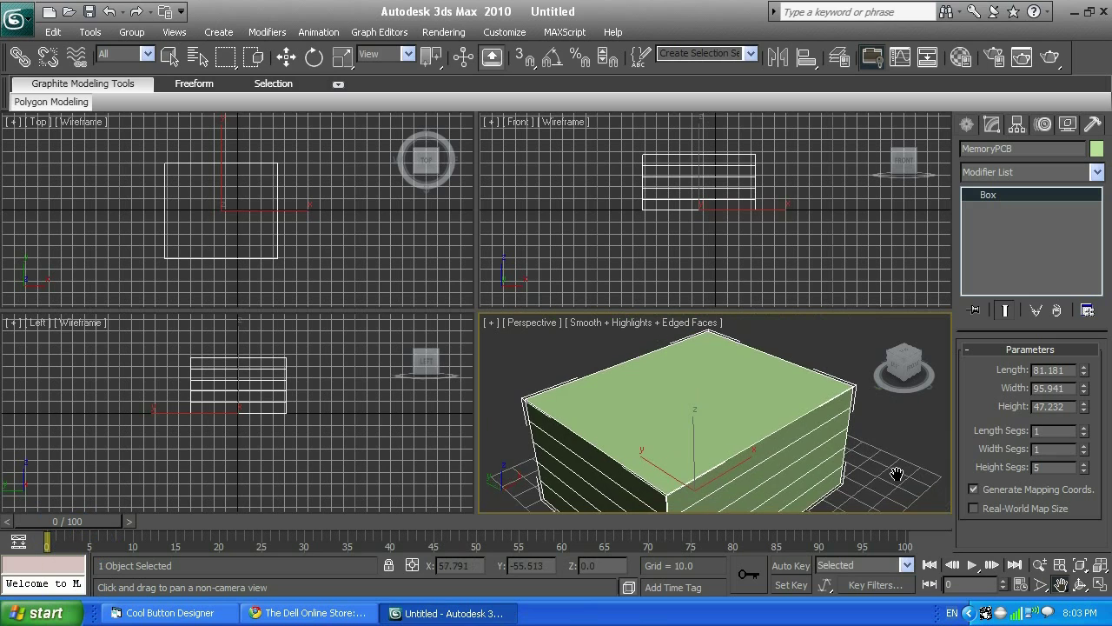
pyautogui.scroll(-3, 896, 474)
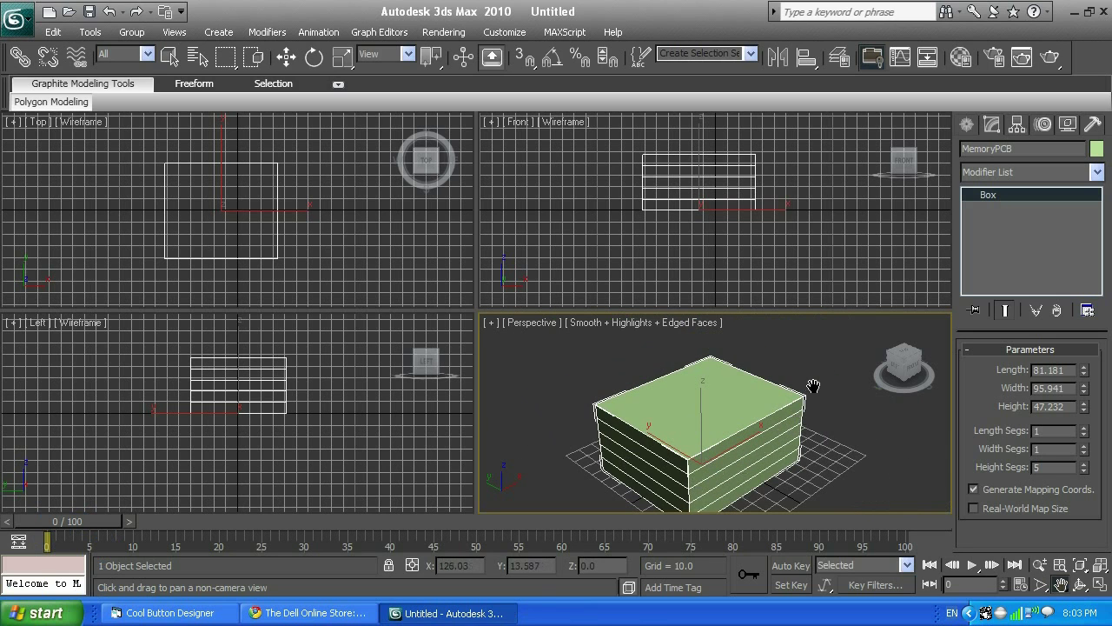
pyautogui.click(308, 613)
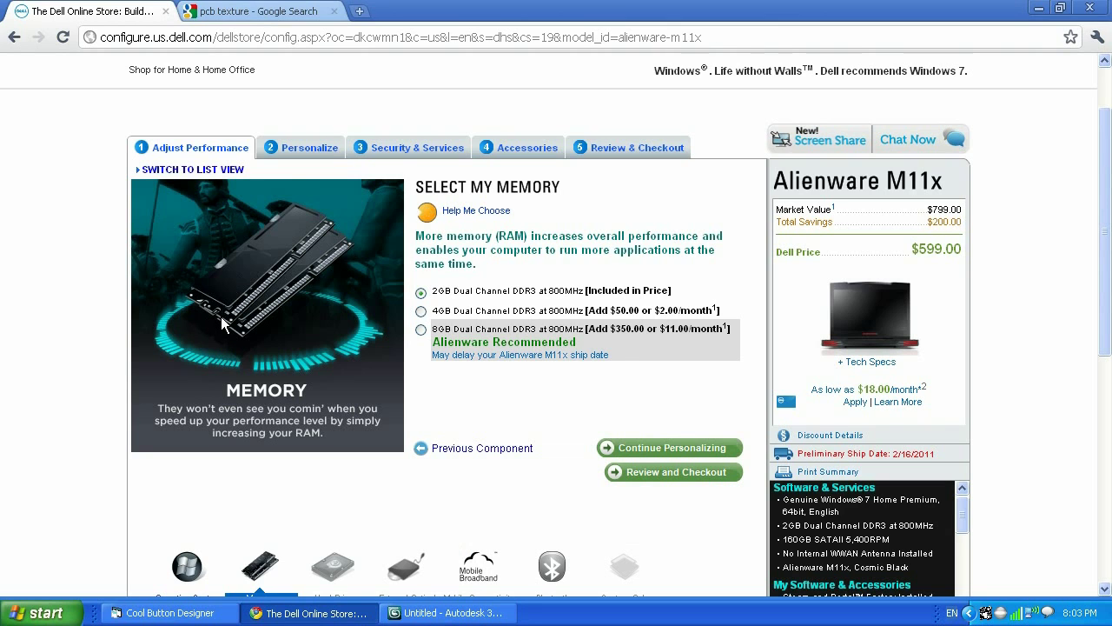
# Step: Set Height Segs to 3 and Width Segs to 5 in the box's Parameters rollout
pyautogui.click(443, 612)
pyautogui.moveTo(1047, 467); pyautogui.dragTo(975, 466)
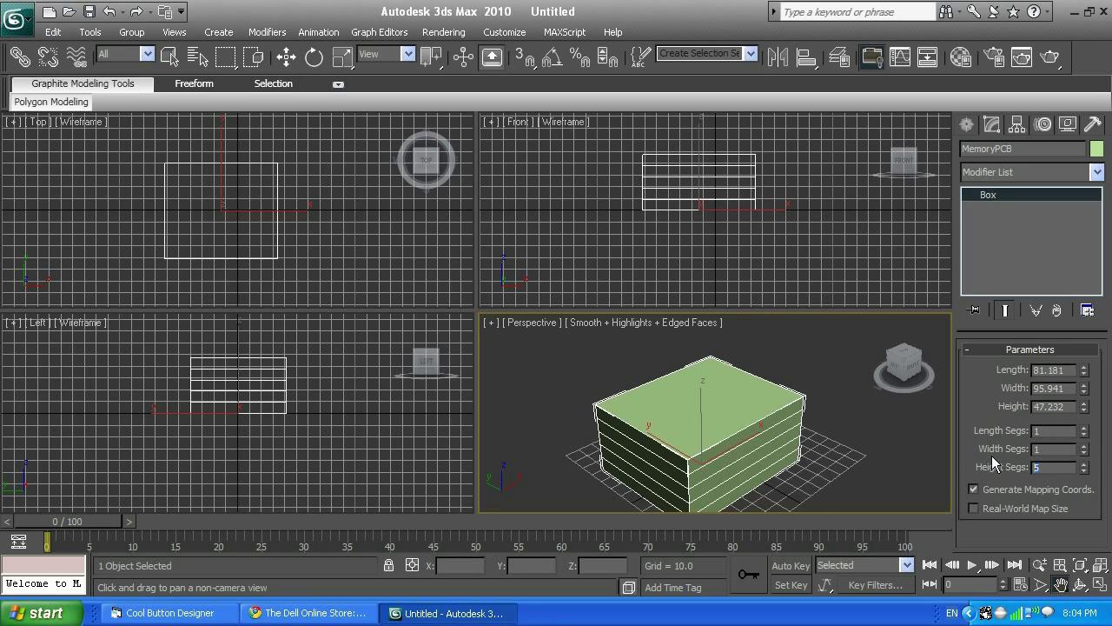
pyautogui.write('3')
pyautogui.click(1048, 449)
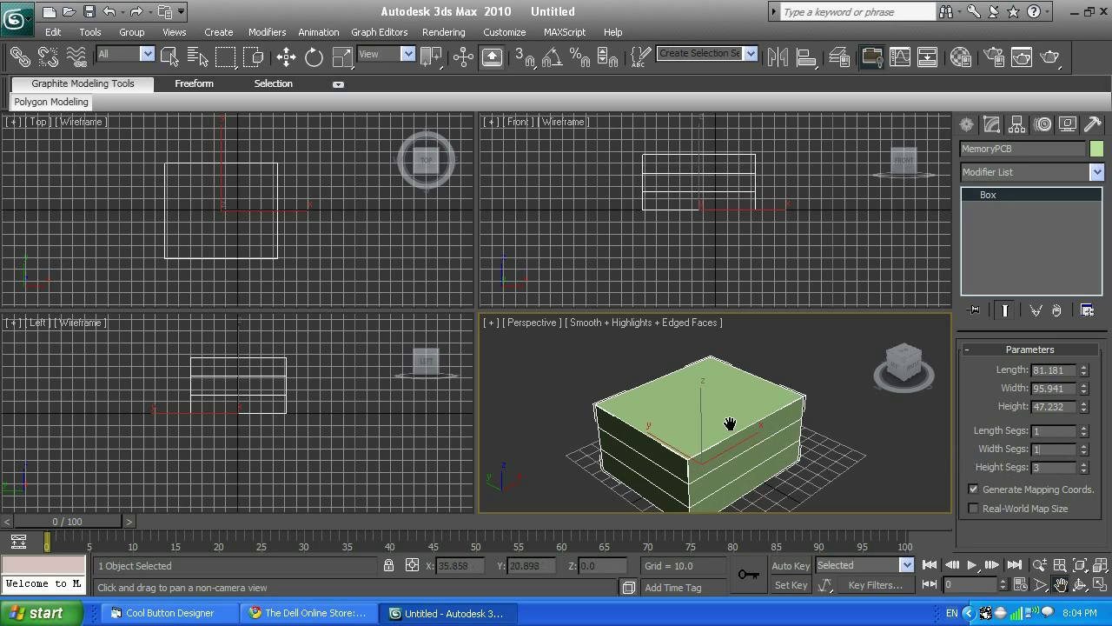
pyautogui.click(1039, 449)
pyautogui.write('5')
pyautogui.press('Return')
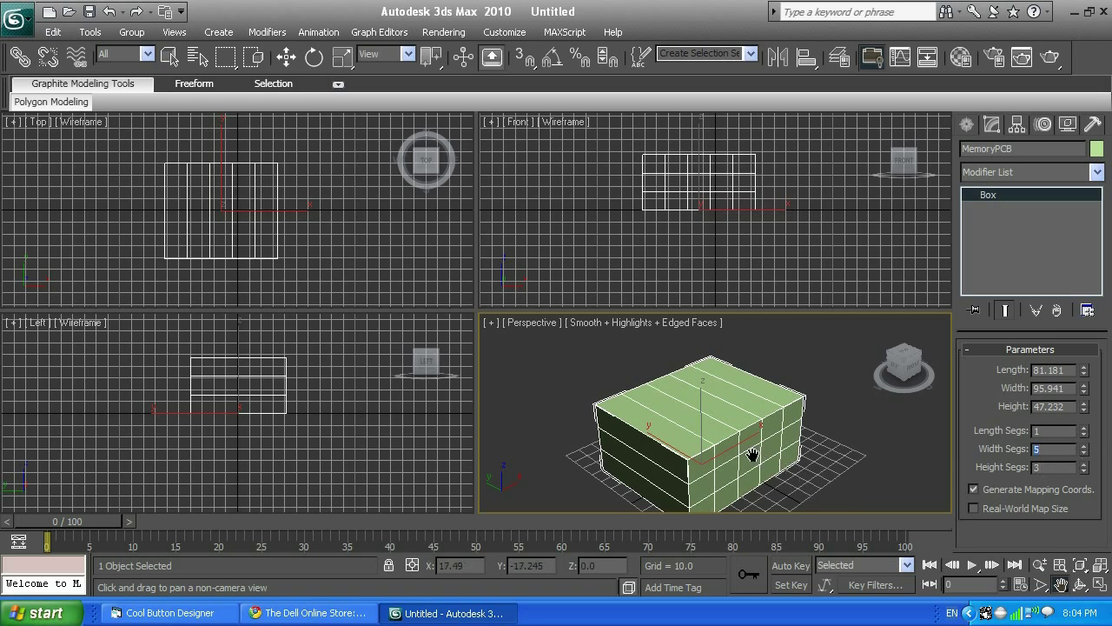
# Step: Orbit the Perspective view to show the box's front face
pyautogui.click(1081, 585)
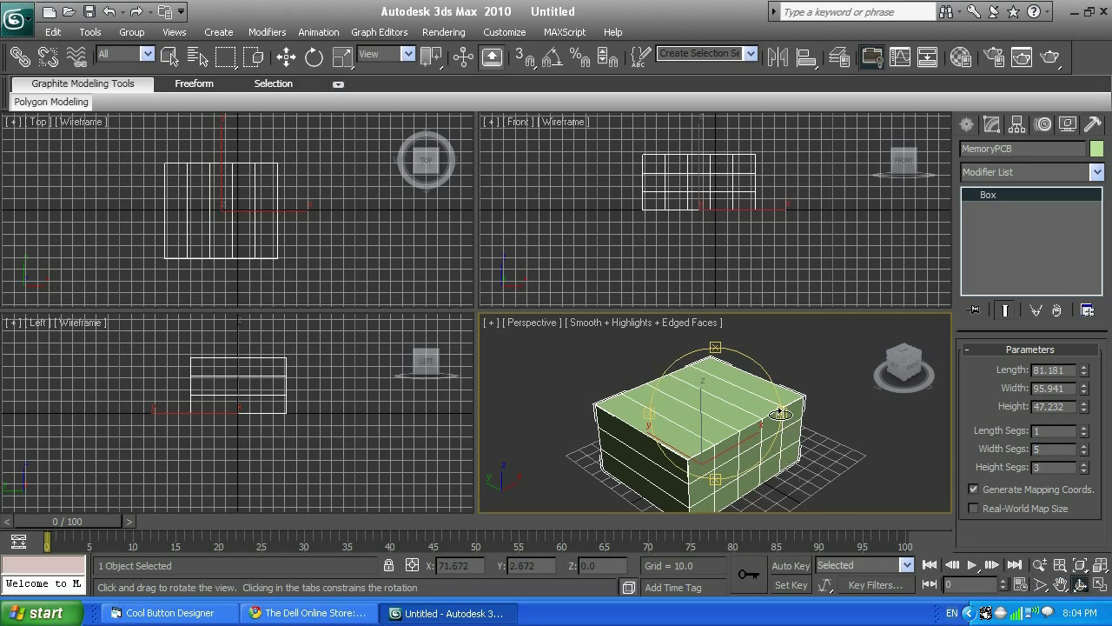
pyautogui.moveTo(780, 414); pyautogui.dragTo(716, 418)
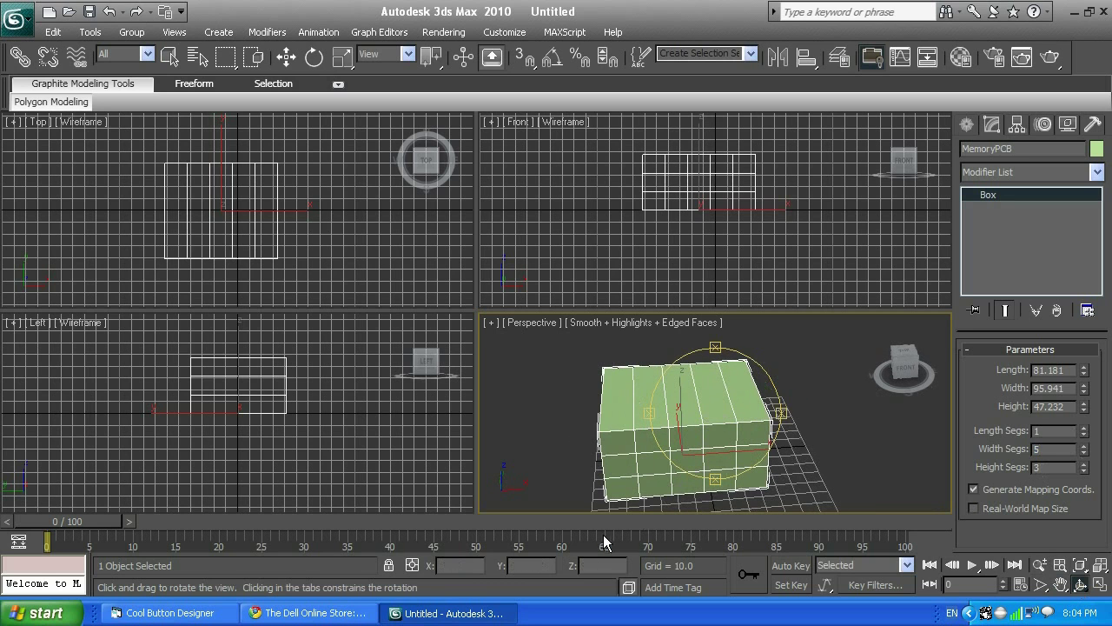
pyautogui.click(276, 612)
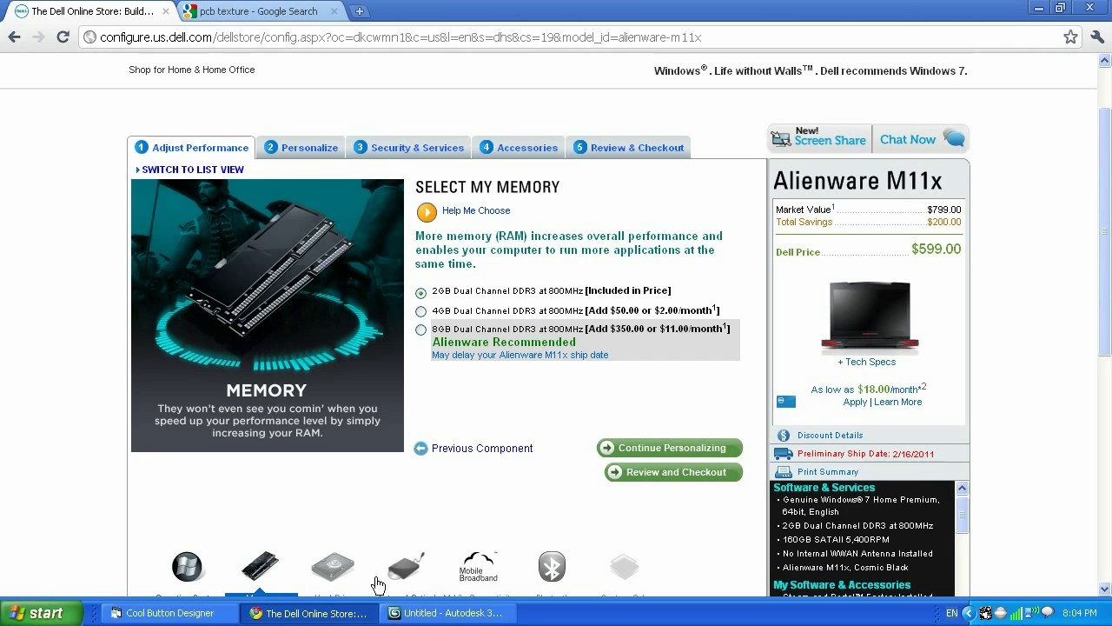
pyautogui.click(459, 614)
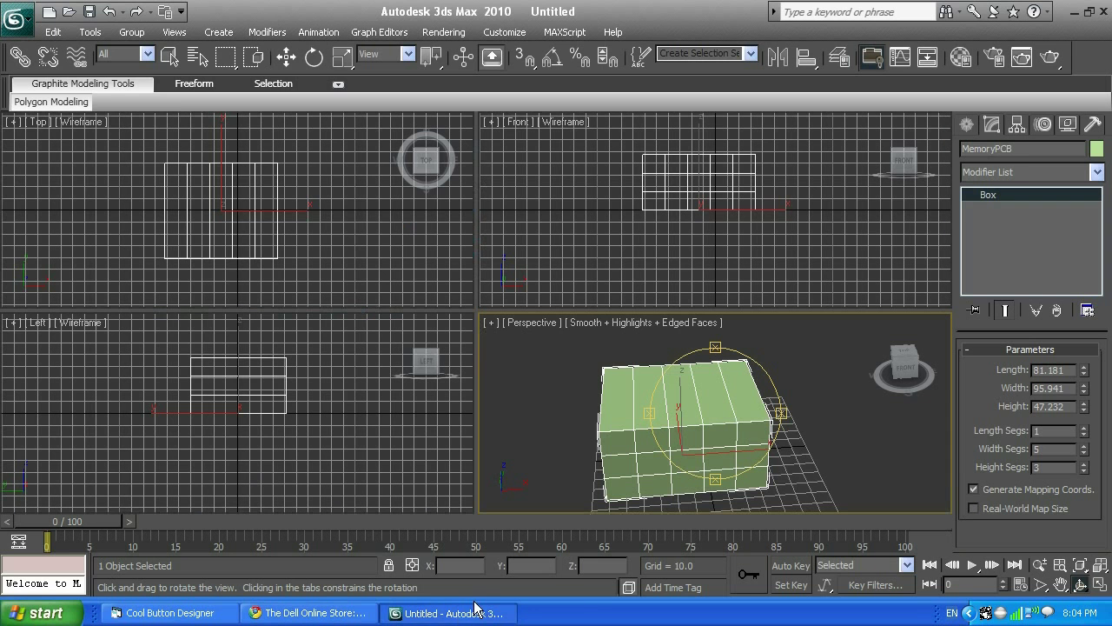
pyautogui.click(345, 614)
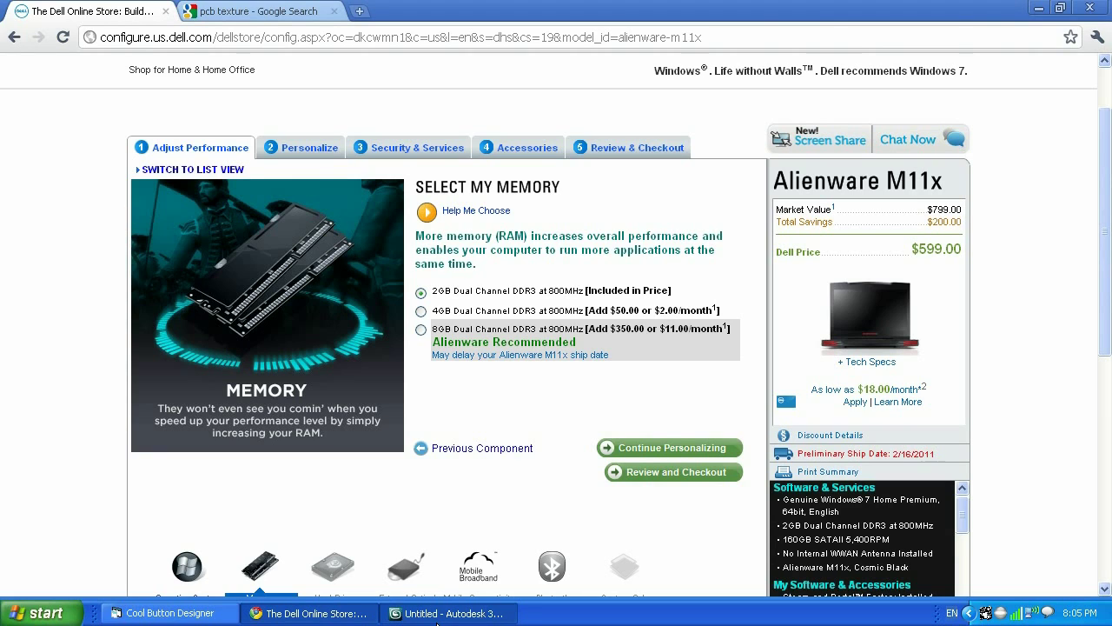
pyautogui.click(439, 621)
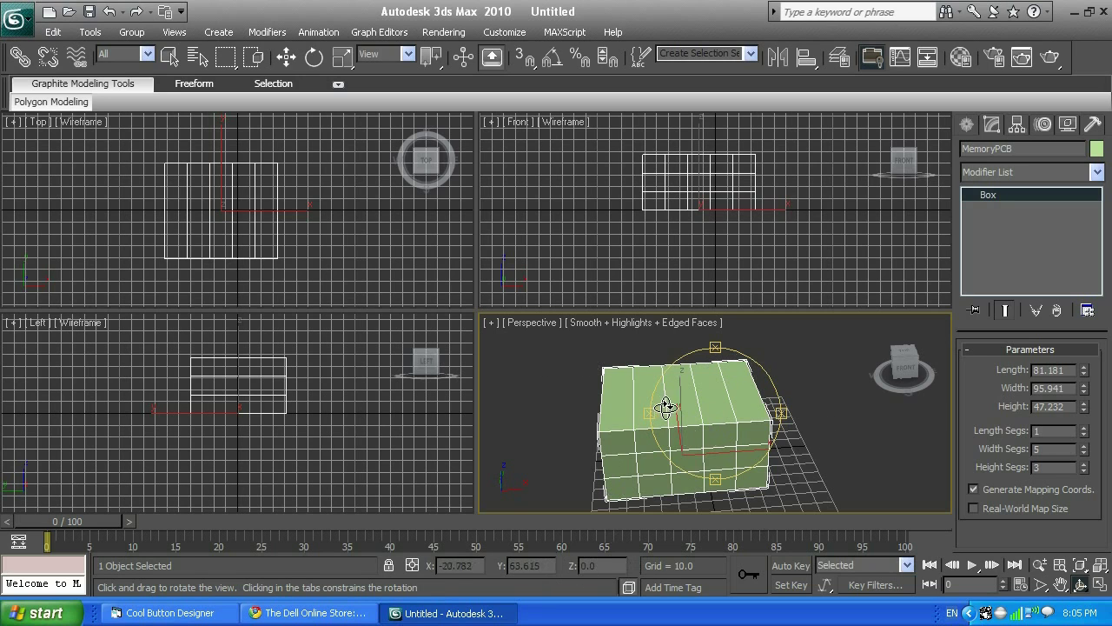
# Step: Enter 2 for Length Segs and orbit the Perspective view to see more of the top
pyautogui.doubleClick(1046, 432)
pyautogui.press('Return')
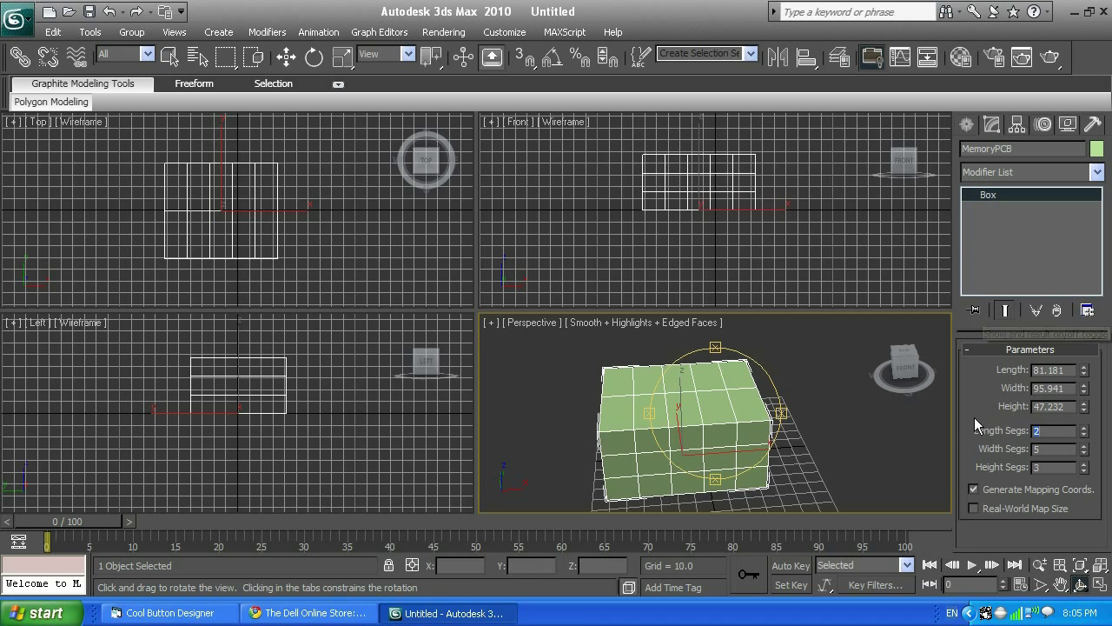
pyautogui.moveTo(776, 414); pyautogui.dragTo(765, 392)
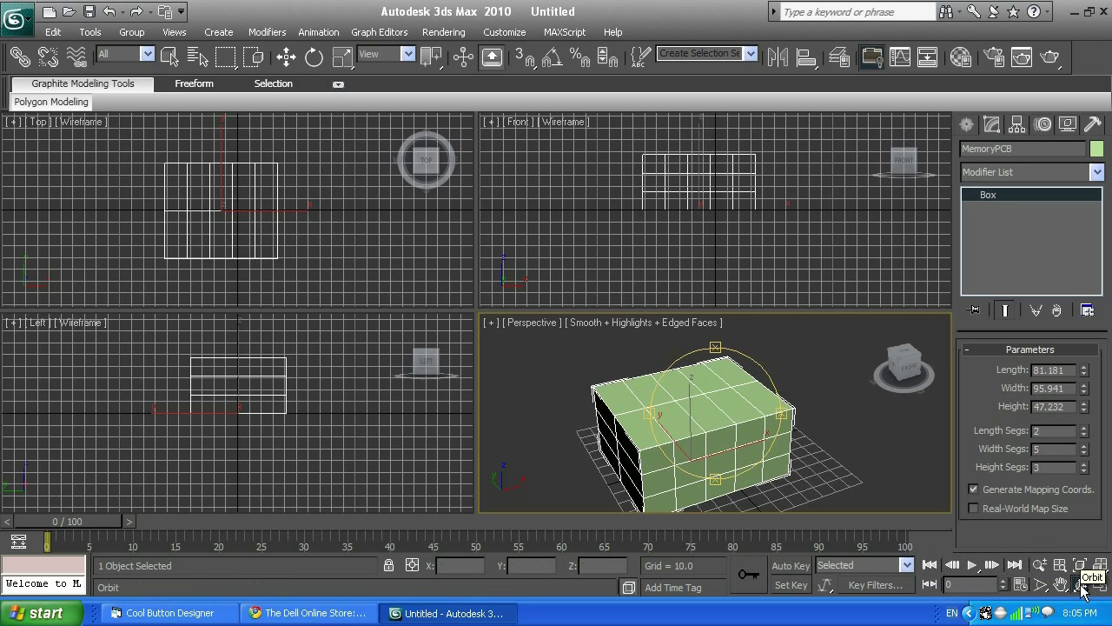
pyautogui.moveTo(792, 414); pyautogui.dragTo(941, 511)
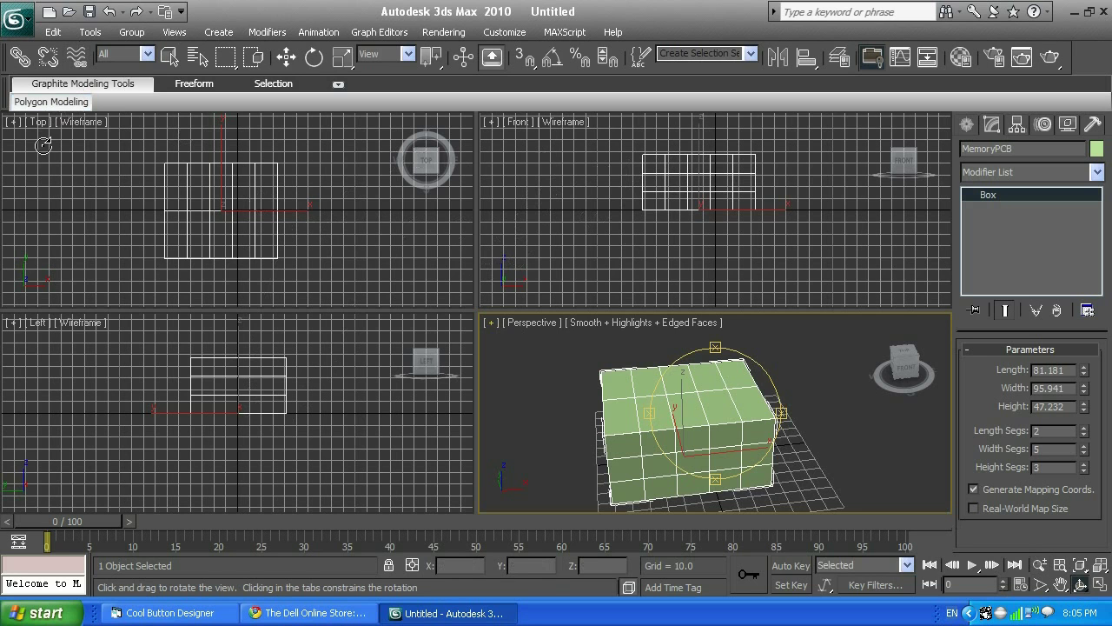
pyautogui.moveTo(324, 203); pyautogui.dragTo(45, 153)
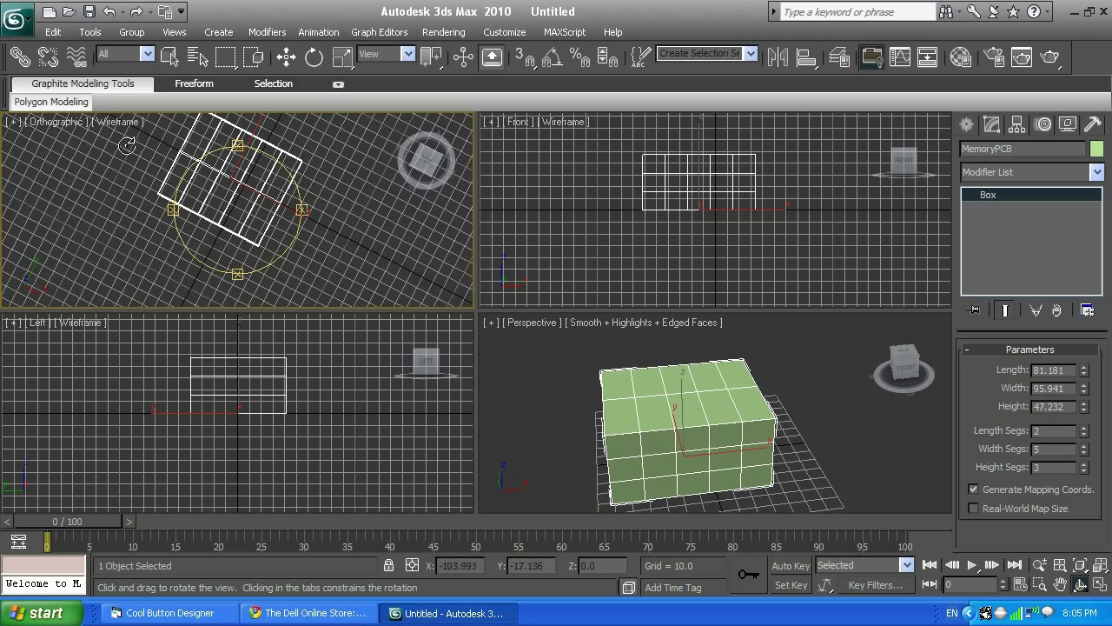
pyautogui.click(53, 127)
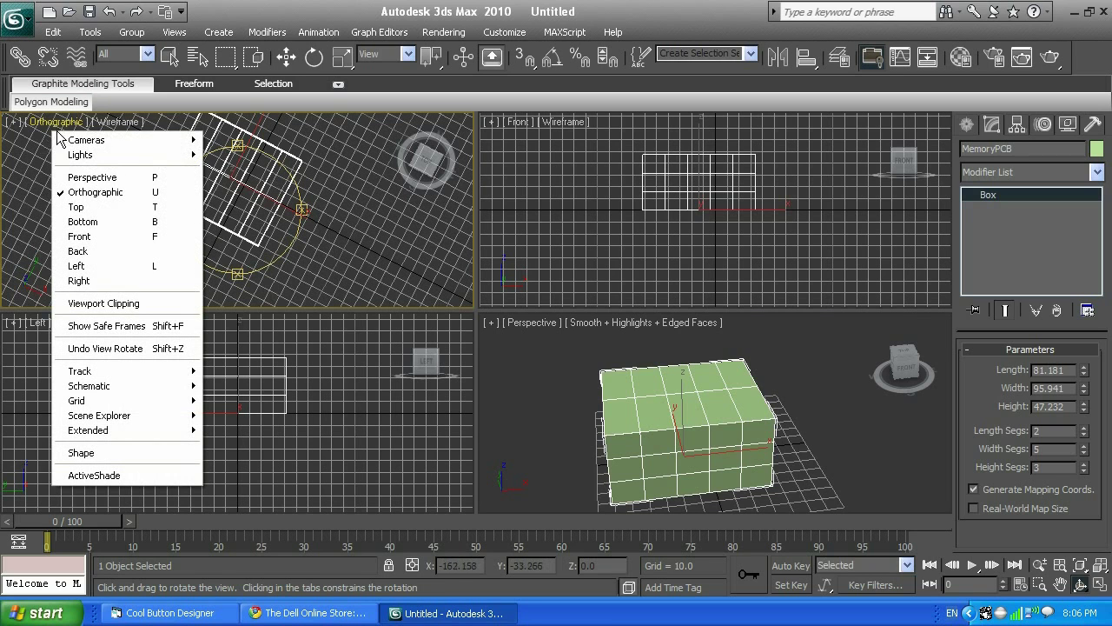
pyautogui.click(84, 210)
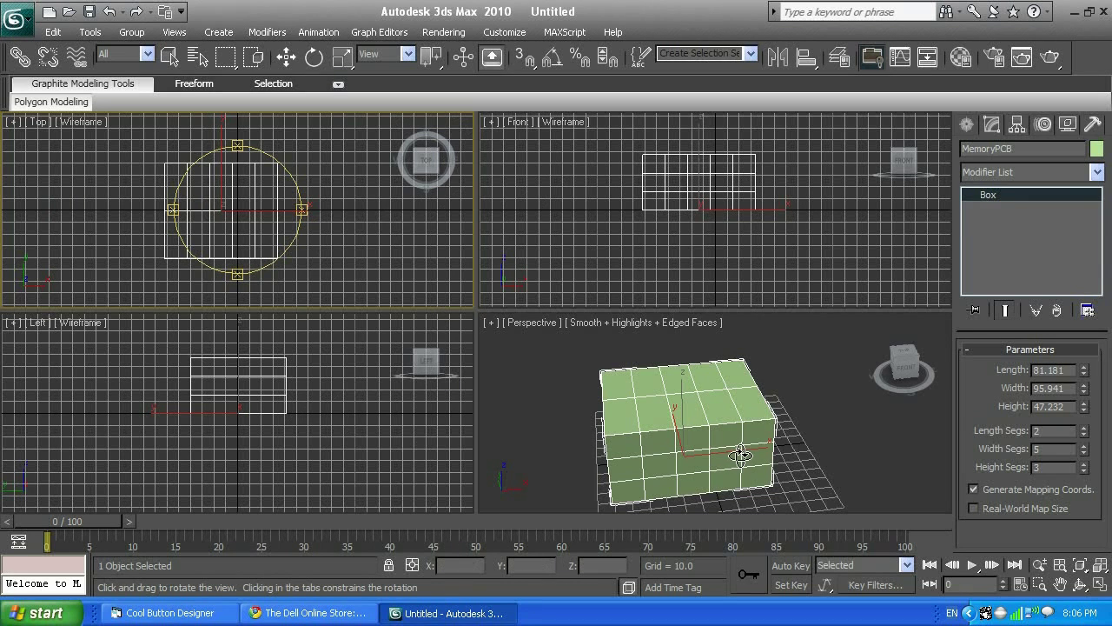
pyautogui.moveTo(775, 435); pyautogui.dragTo(832, 417)
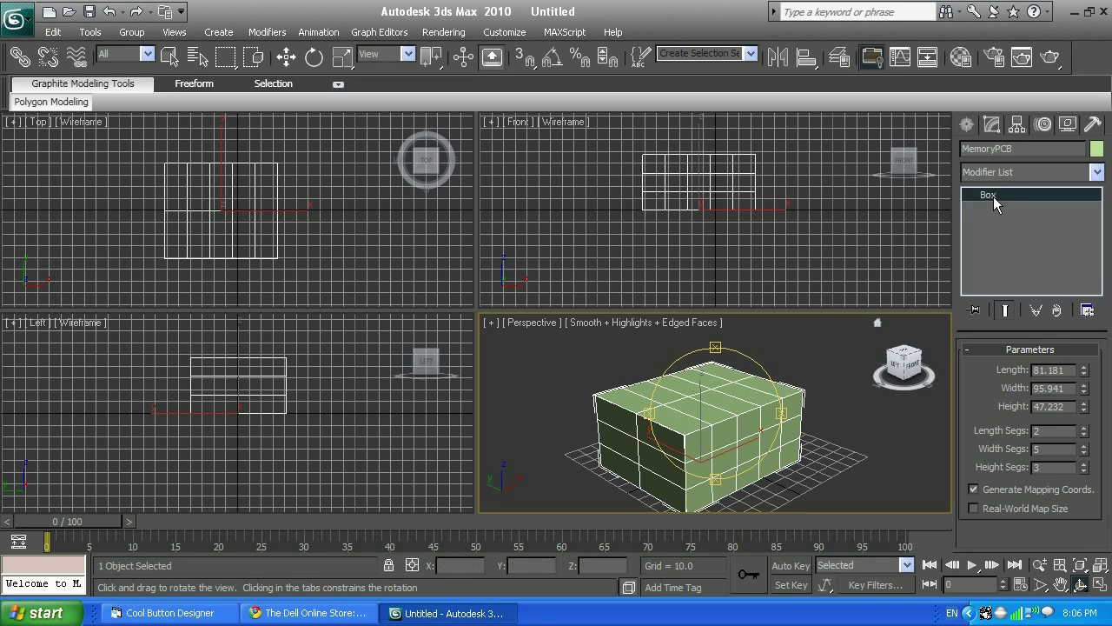
# Step: Apply Convert To: Editable Poly to the Box entry in the modifier stack
pyautogui.rightClick(993, 196)
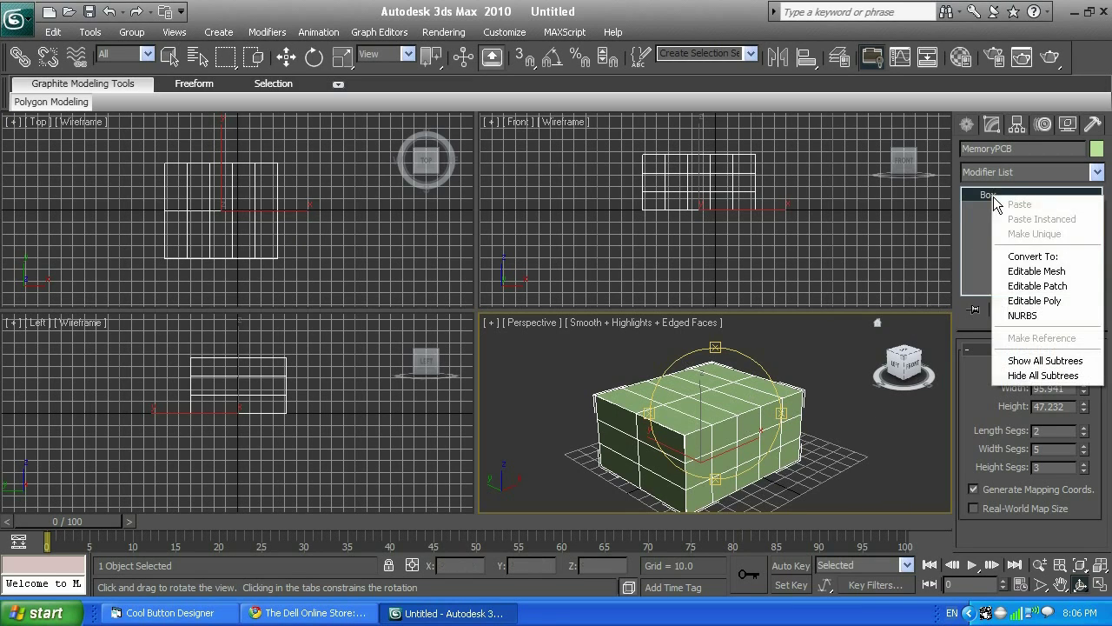
pyautogui.click(1036, 301)
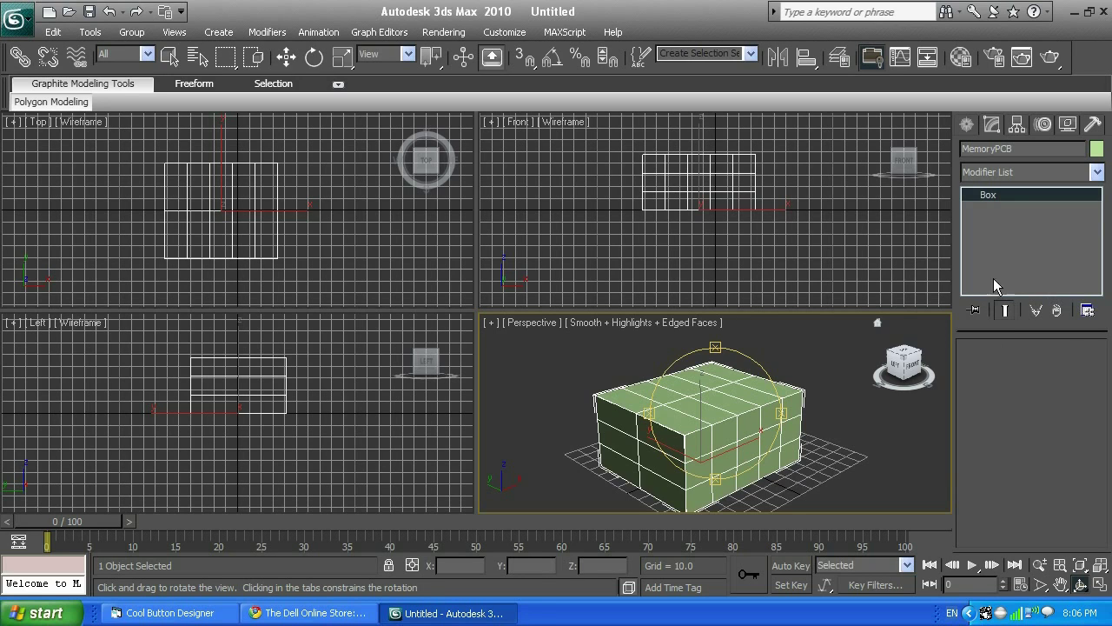
pyautogui.rightClick(998, 215)
pyautogui.click(996, 217)
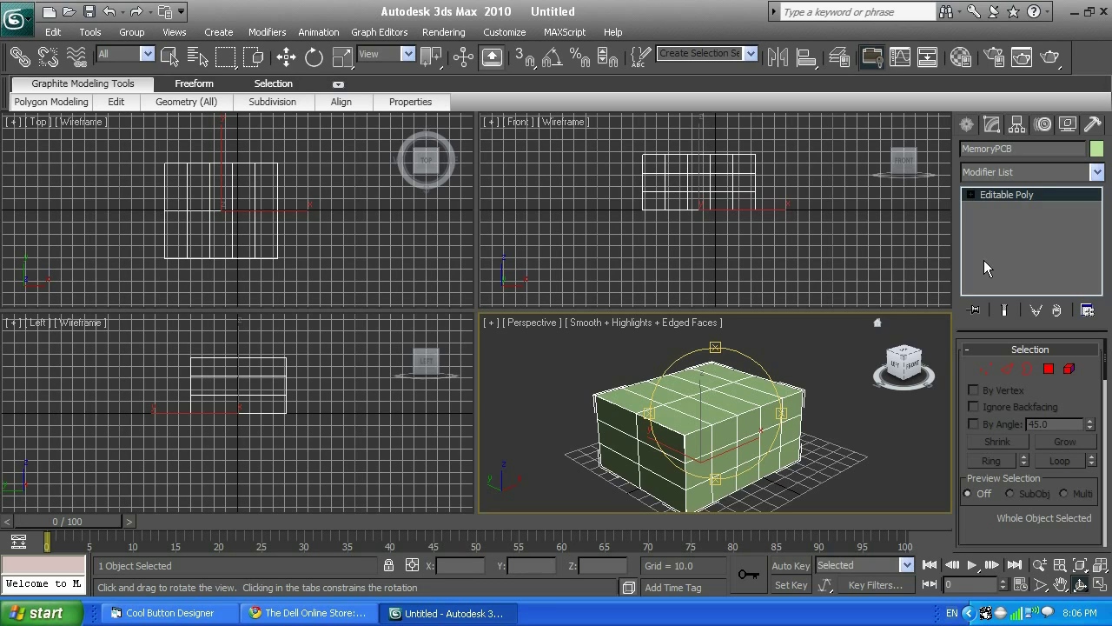
# Step: Expand Editable Poly in the modifier stack to list its Vertex, Edge, Border, Polygon and Element levels
pyautogui.click(970, 194)
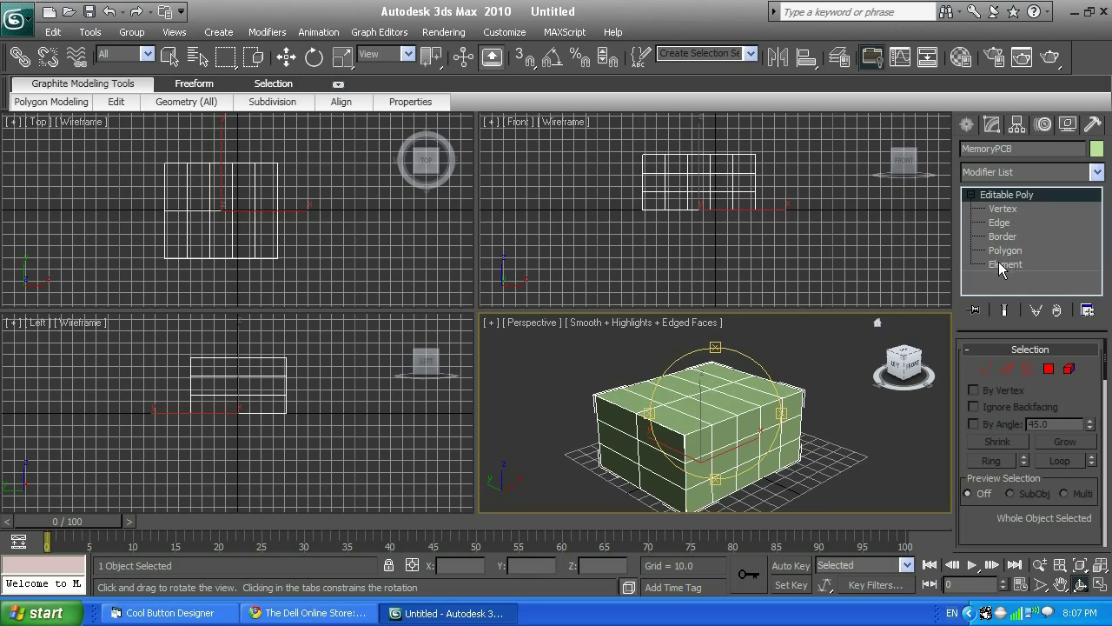
# Step: At Vertex level, zoom the Top view and box-select the 24 vertices along the top row
pyautogui.click(1007, 209)
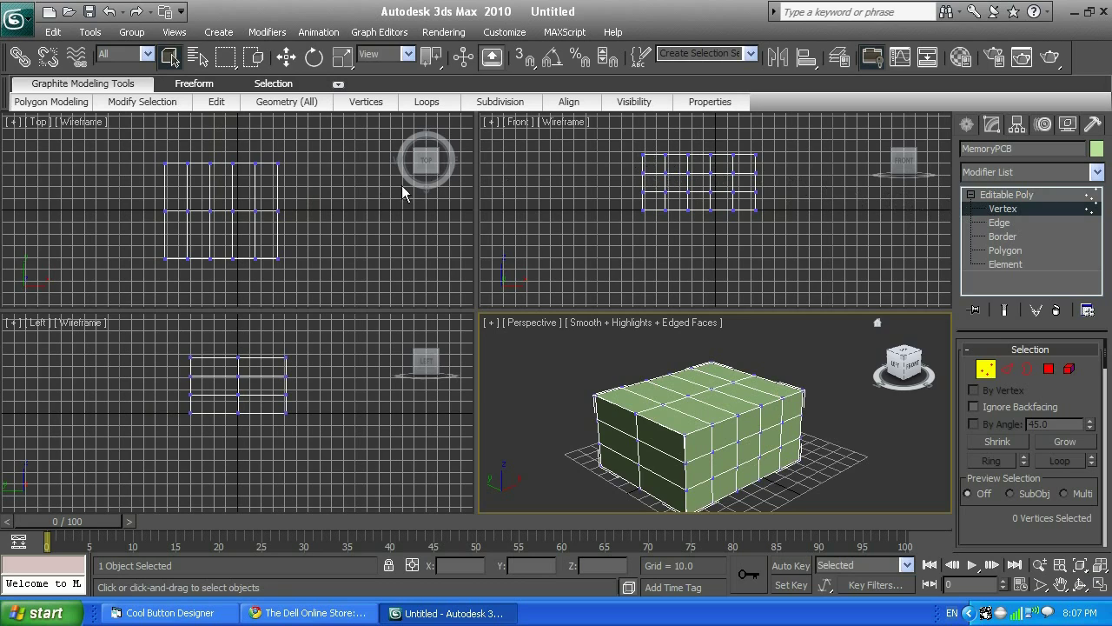
pyautogui.scroll(5, 267, 218)
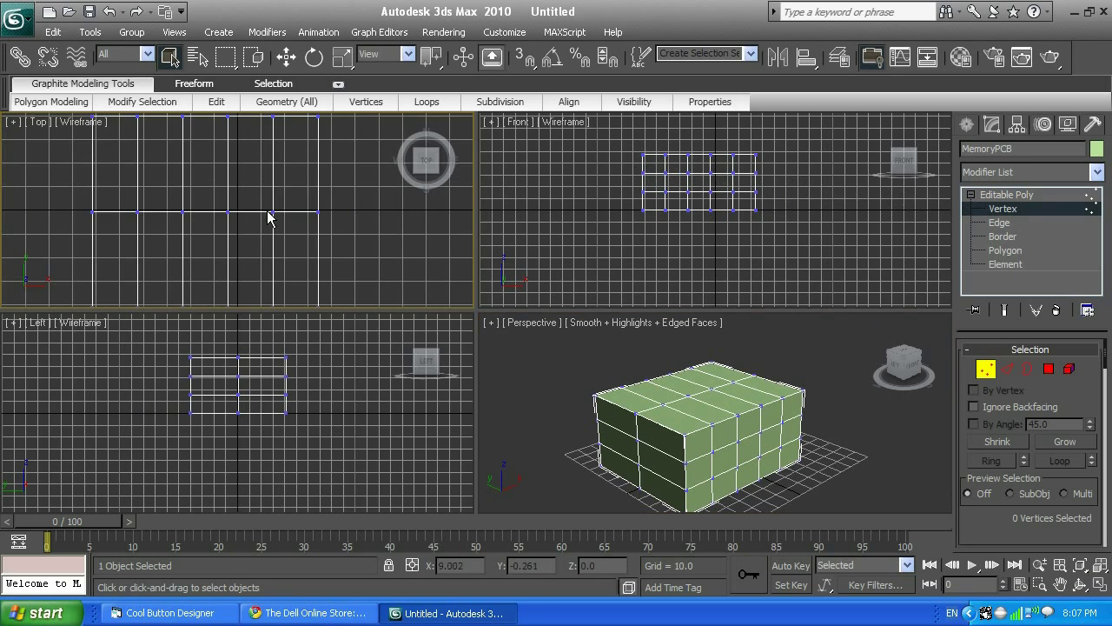
pyautogui.scroll(-2, 268, 218)
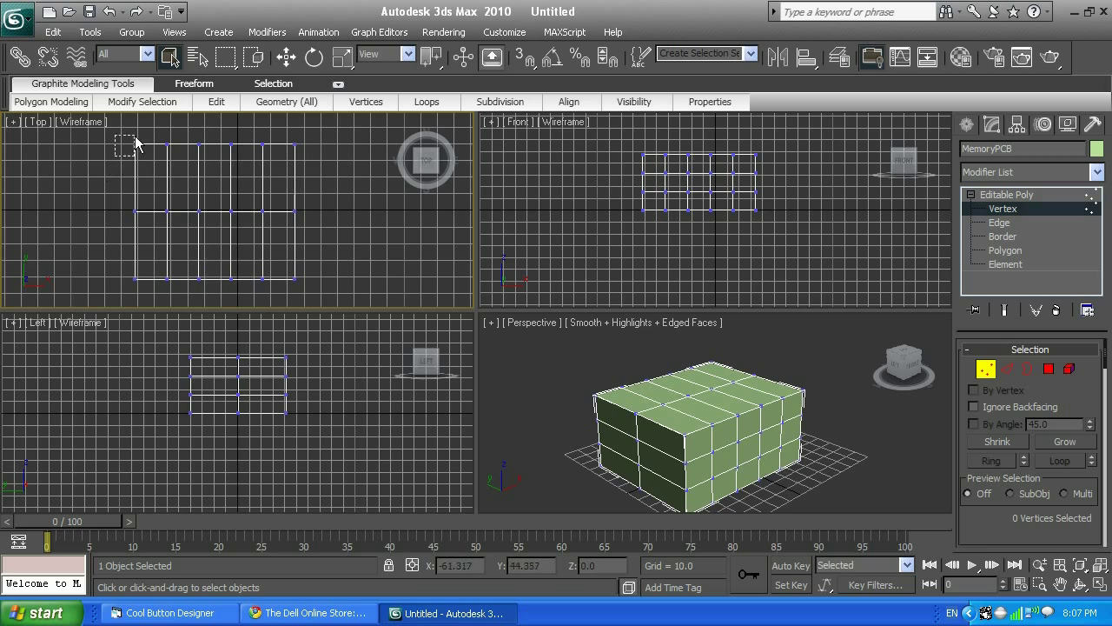
pyautogui.moveTo(128, 132); pyautogui.dragTo(150, 147)
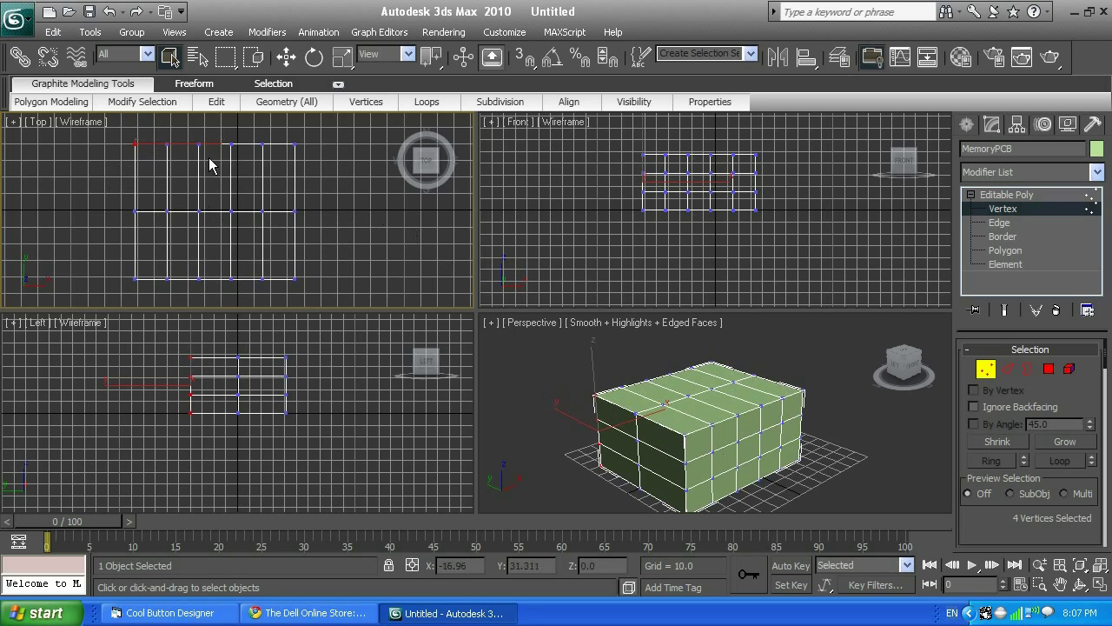
pyautogui.moveTo(108, 139); pyautogui.dragTo(308, 155)
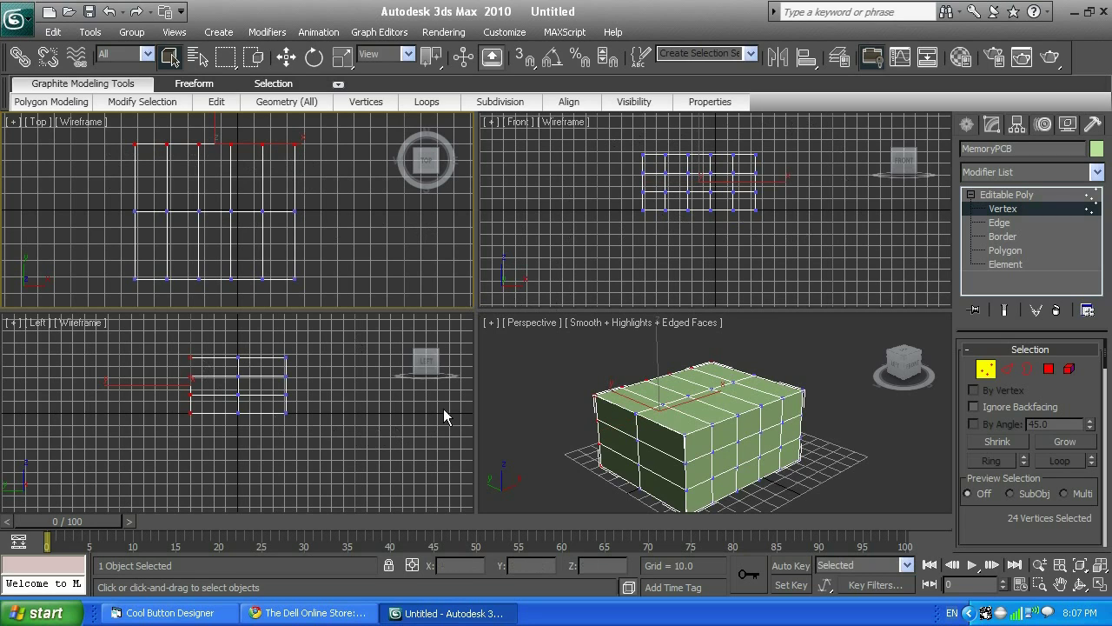
# Step: Pick several edges in the Perspective and Front views at Edge level, then move through Border to Polygon
pyautogui.click(1009, 369)
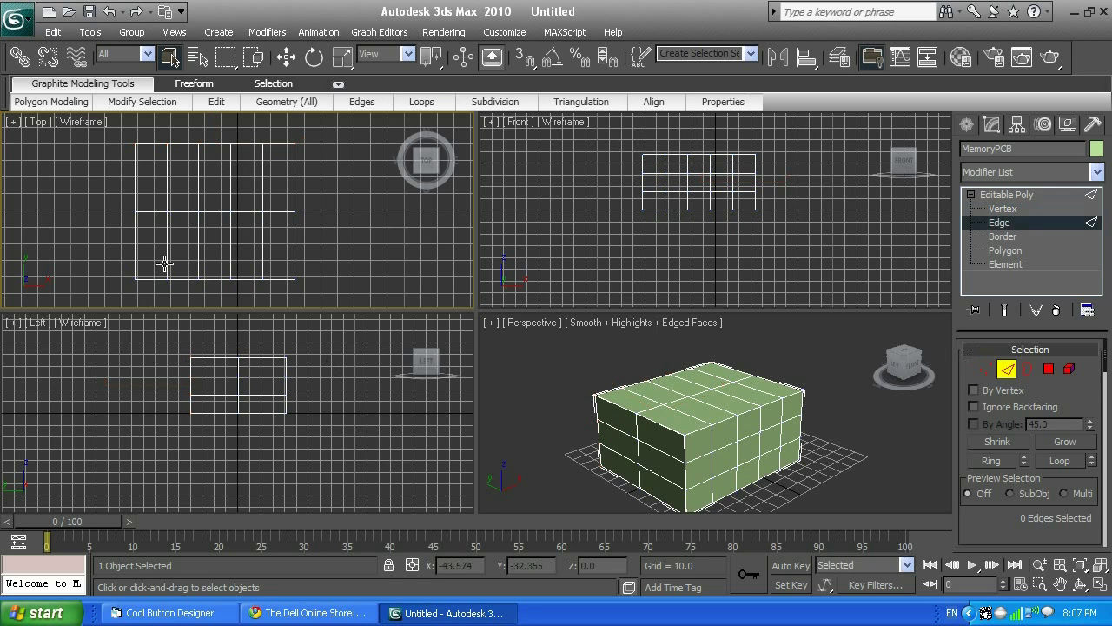
pyautogui.click(661, 450)
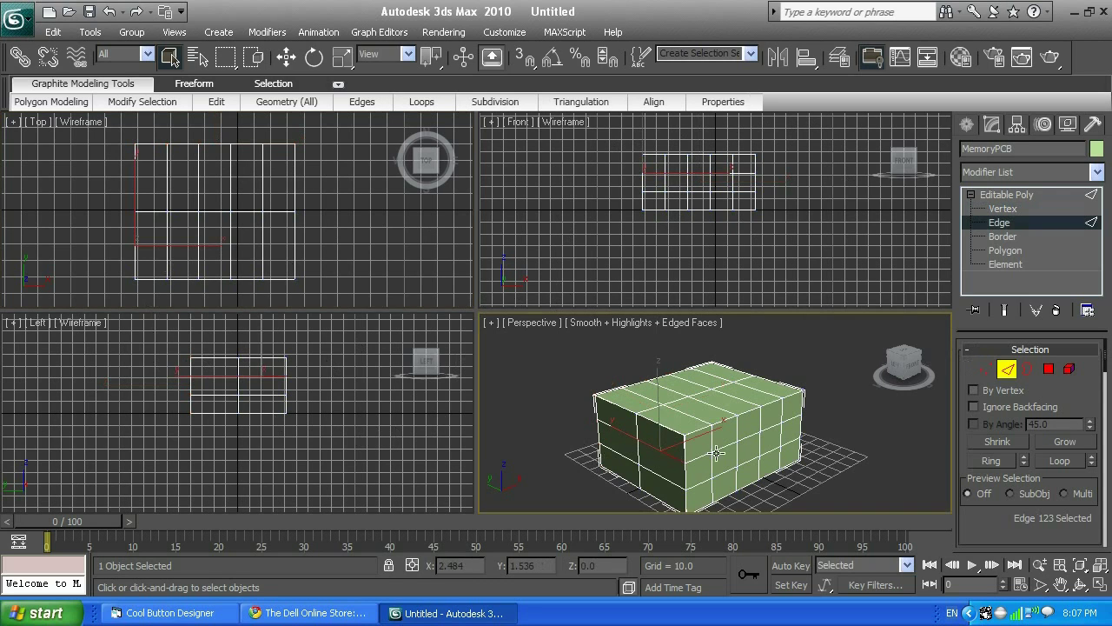
pyautogui.click(709, 456)
pyautogui.click(744, 442)
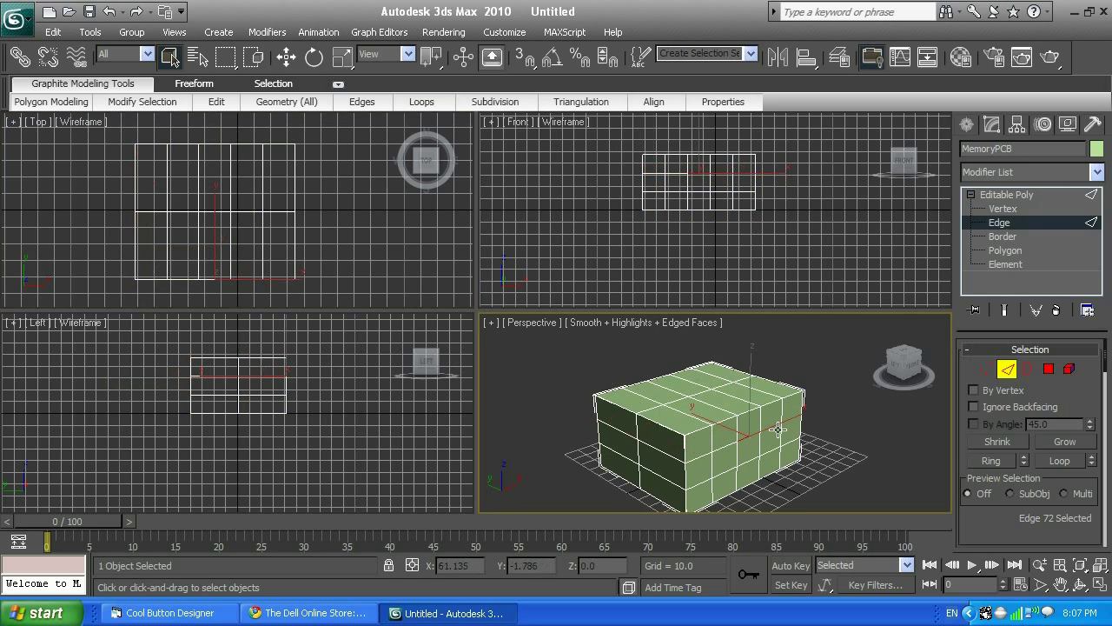
pyautogui.click(776, 425)
pyautogui.click(740, 211)
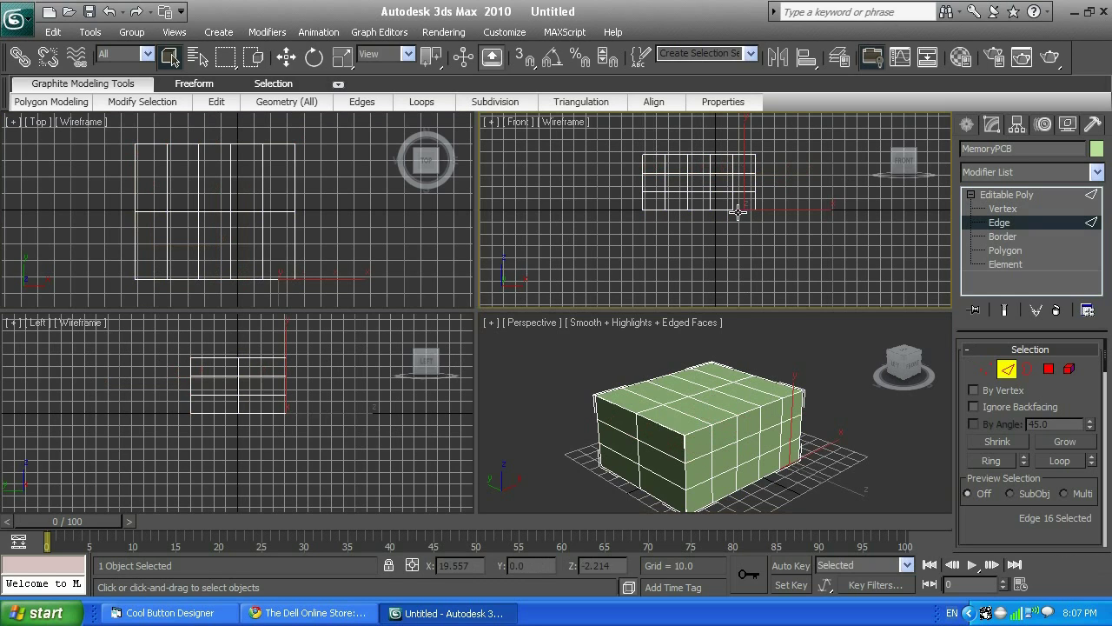
pyautogui.click(709, 208)
pyautogui.click(687, 209)
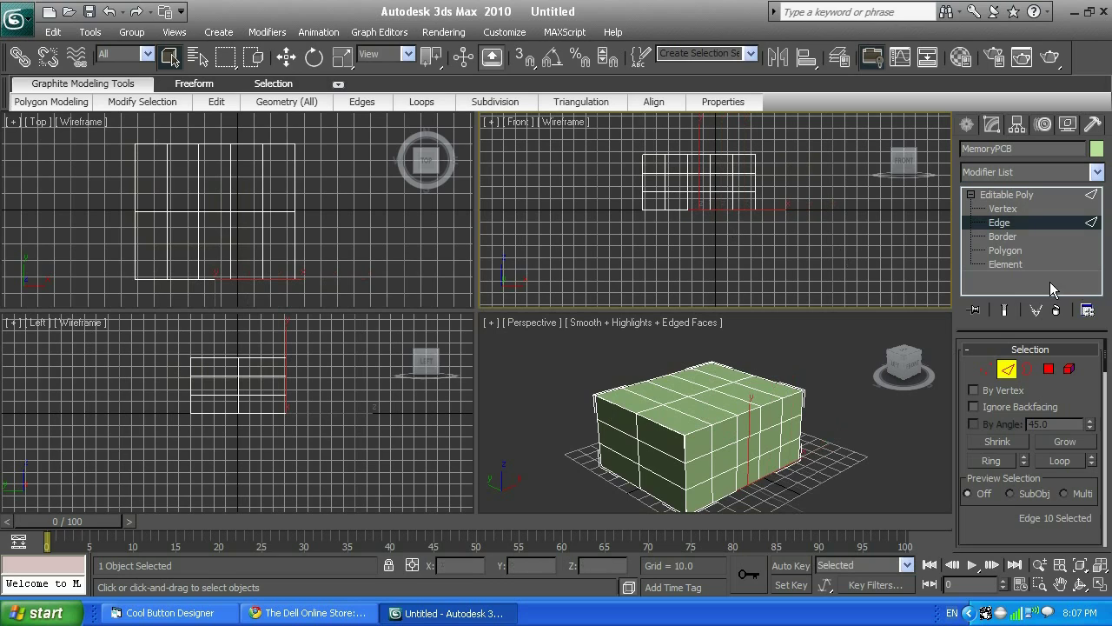
pyautogui.click(997, 238)
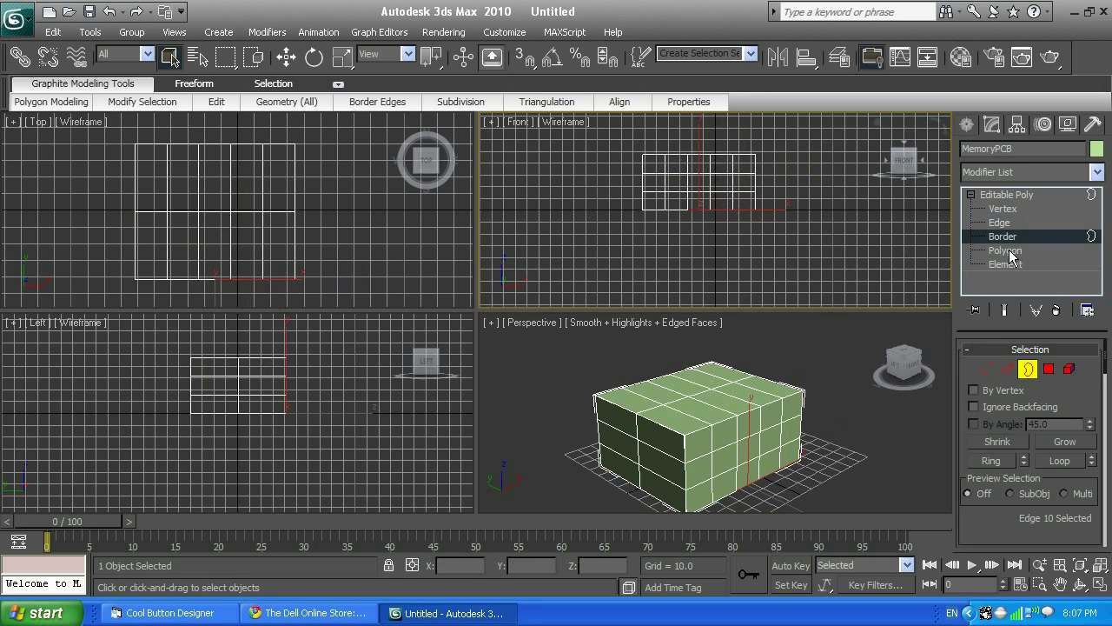
pyautogui.click(1006, 250)
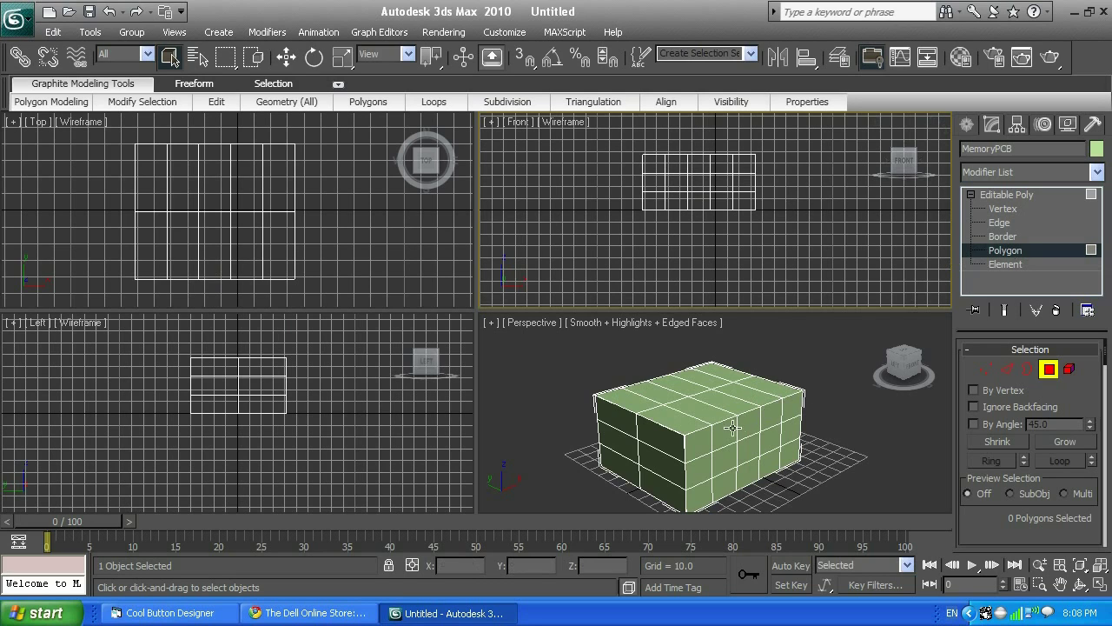
# Step: Select single polygons one at a time across the box's front and side faces in Perspective
pyautogui.click(706, 445)
pyautogui.click(720, 434)
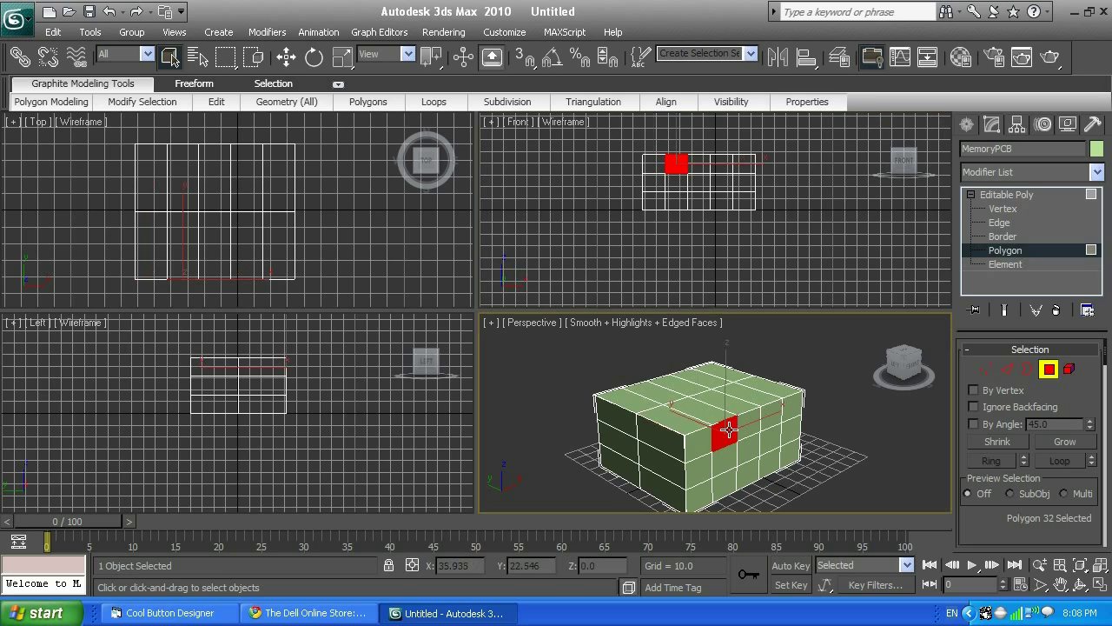
pyautogui.click(757, 422)
pyautogui.click(774, 412)
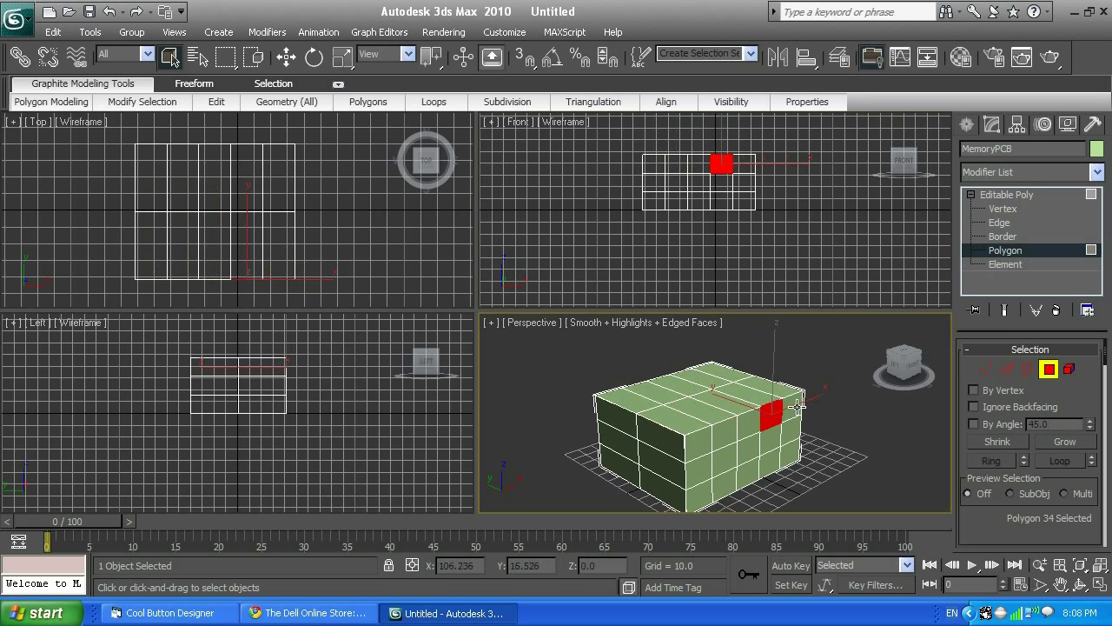
pyautogui.click(795, 406)
pyautogui.click(791, 430)
pyautogui.click(785, 454)
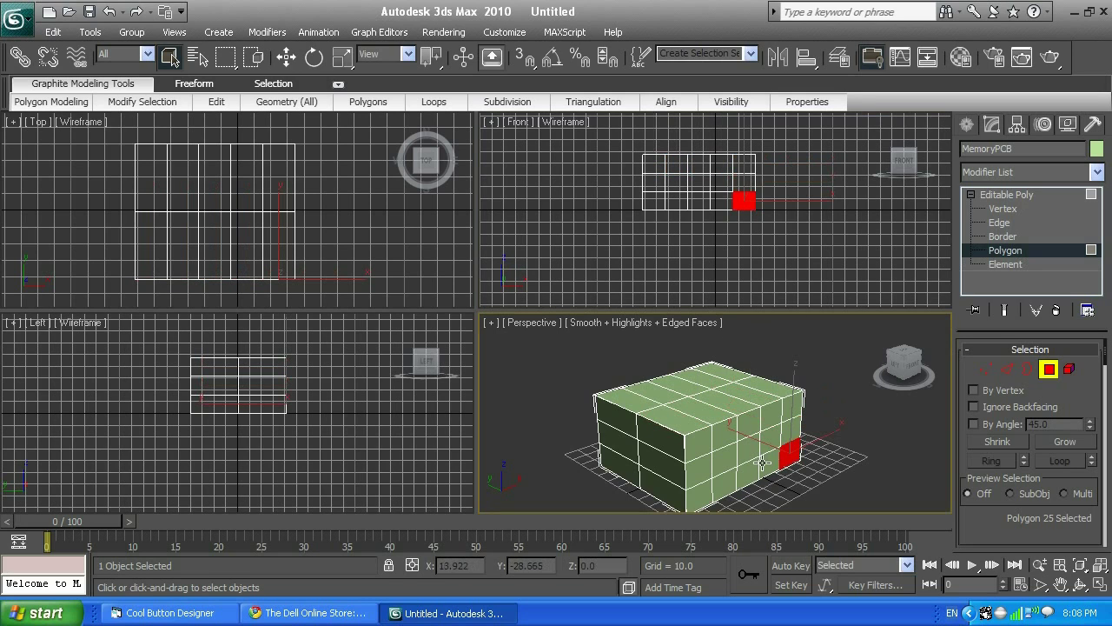
pyautogui.click(763, 462)
pyautogui.click(749, 470)
pyautogui.click(725, 478)
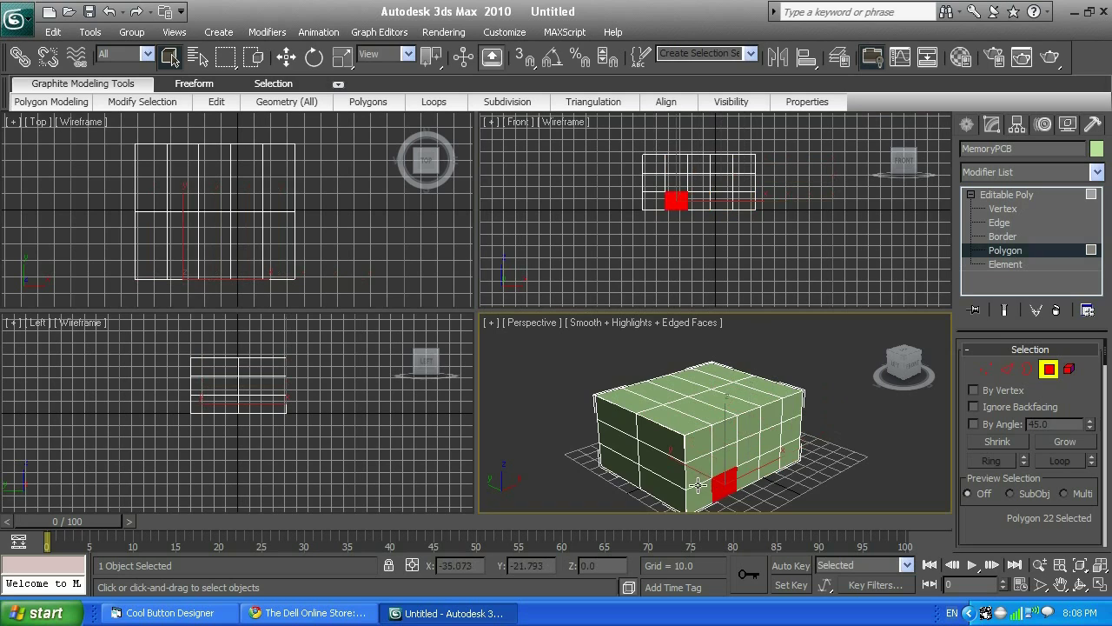
pyautogui.click(702, 494)
pyautogui.click(698, 459)
pyautogui.click(704, 440)
pyautogui.click(726, 435)
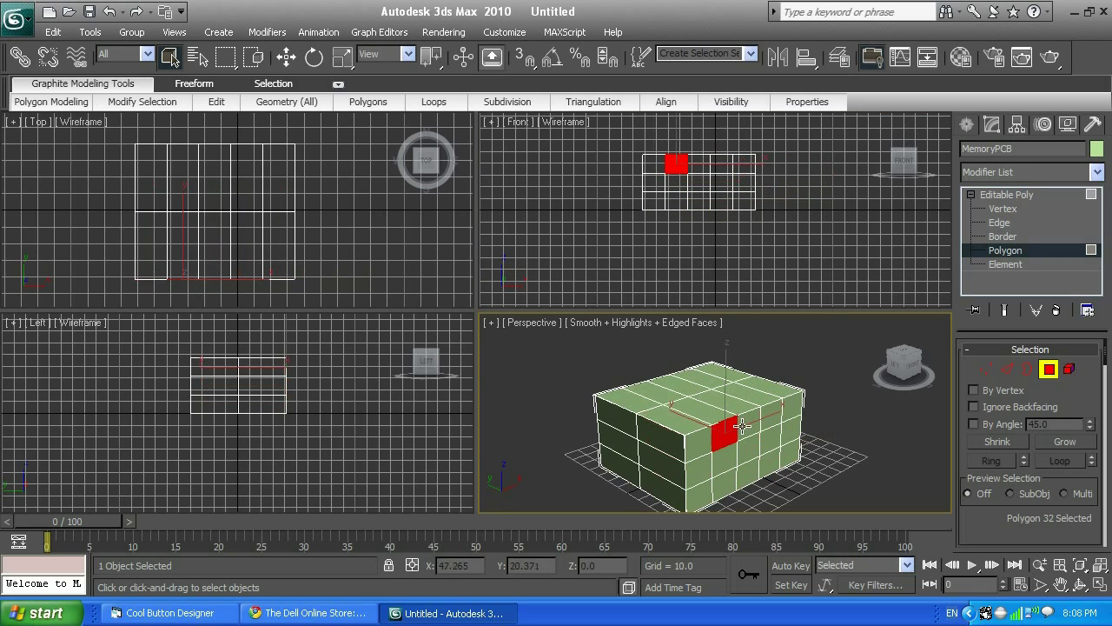
pyautogui.click(745, 425)
pyautogui.click(772, 409)
pyautogui.click(791, 405)
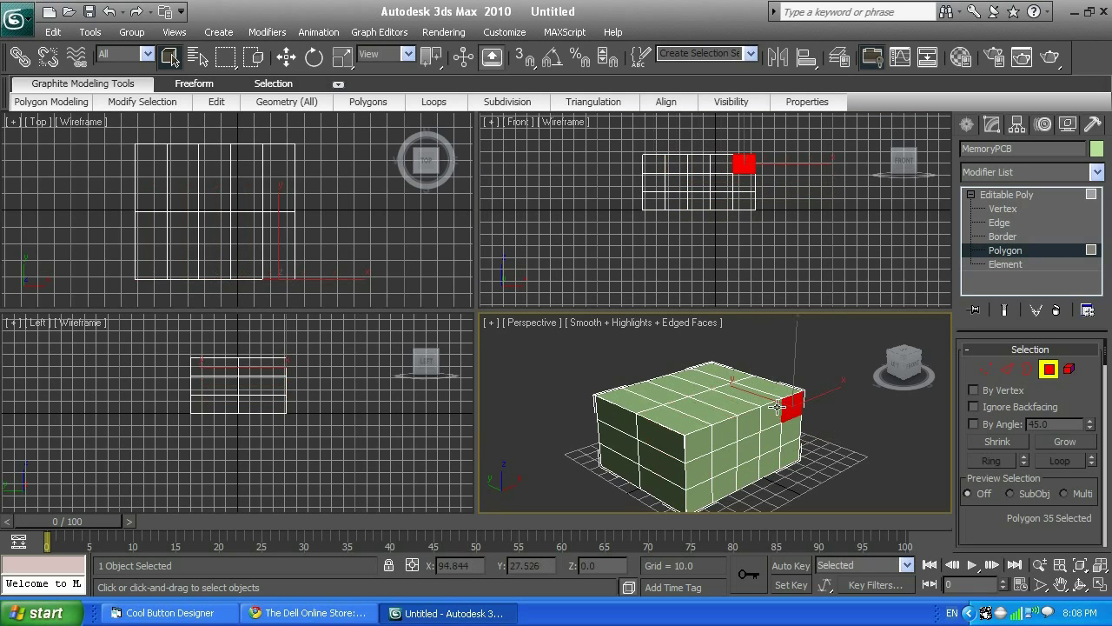
# Step: Select individual polygons on the box in the Left viewport
pyautogui.click(252, 380)
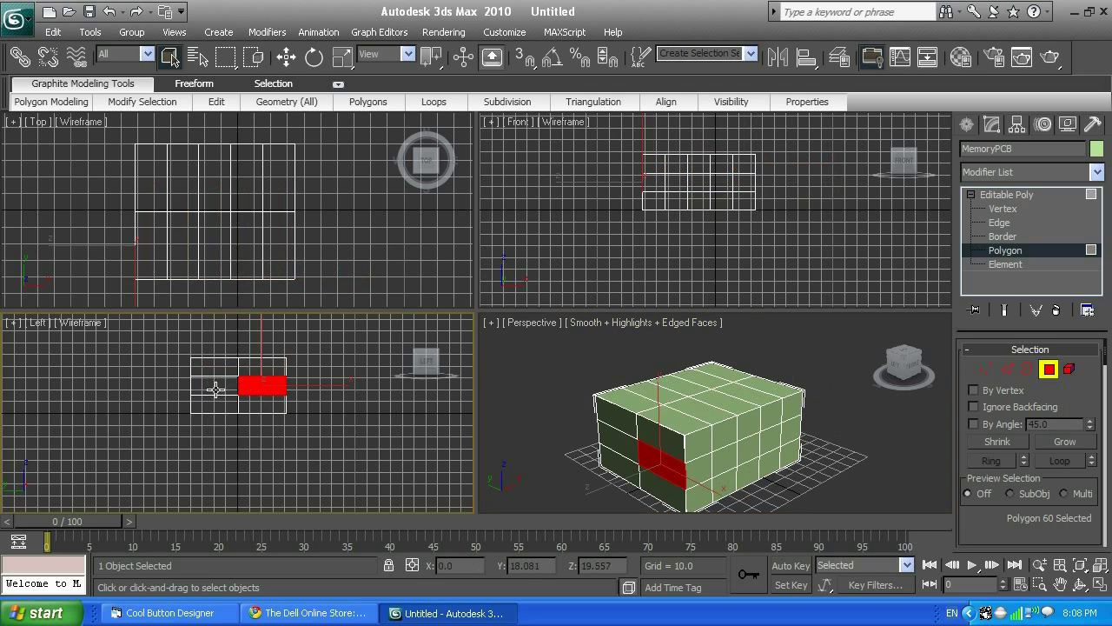
pyautogui.click(217, 387)
pyautogui.click(231, 404)
pyautogui.click(261, 404)
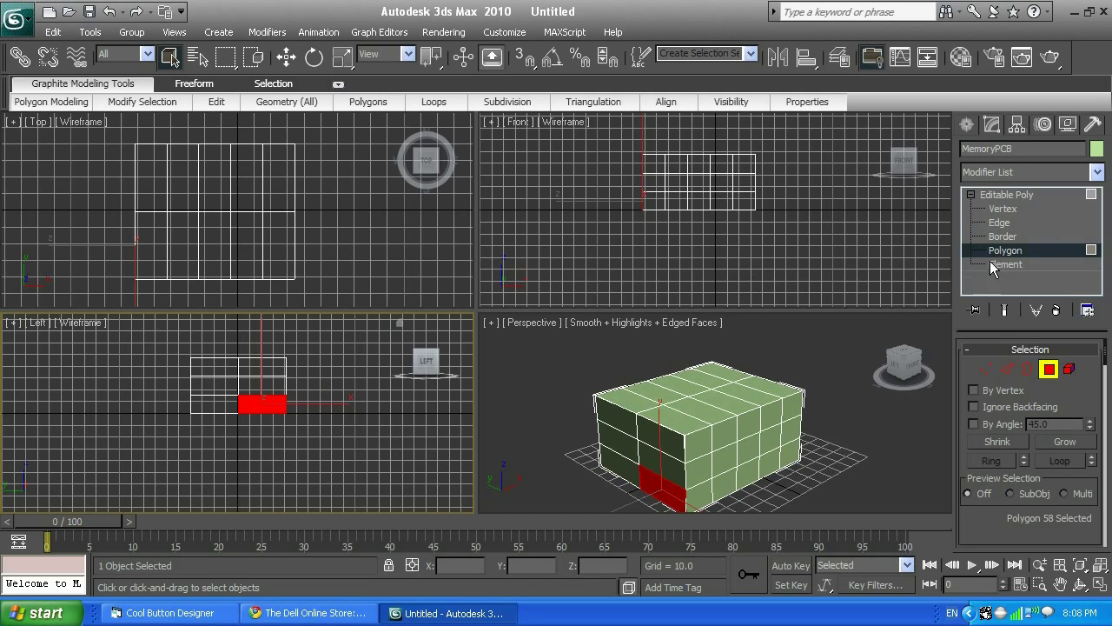
# Step: Toggle to Vertex and back, step across the front polygons to the right corner, then choose Element
pyautogui.click(1010, 210)
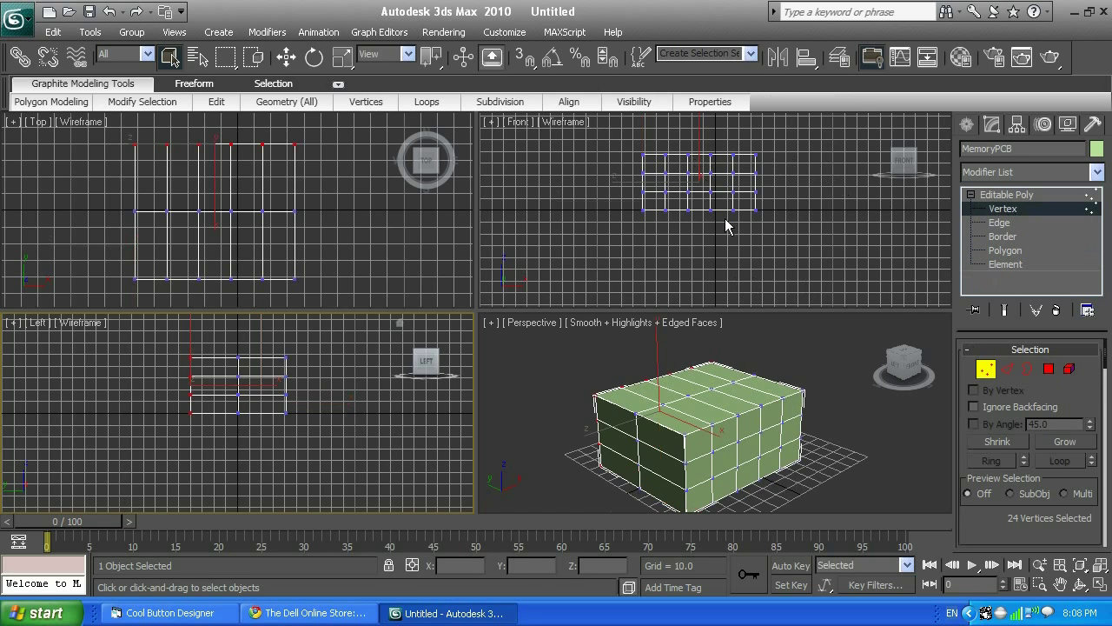
pyautogui.click(1008, 251)
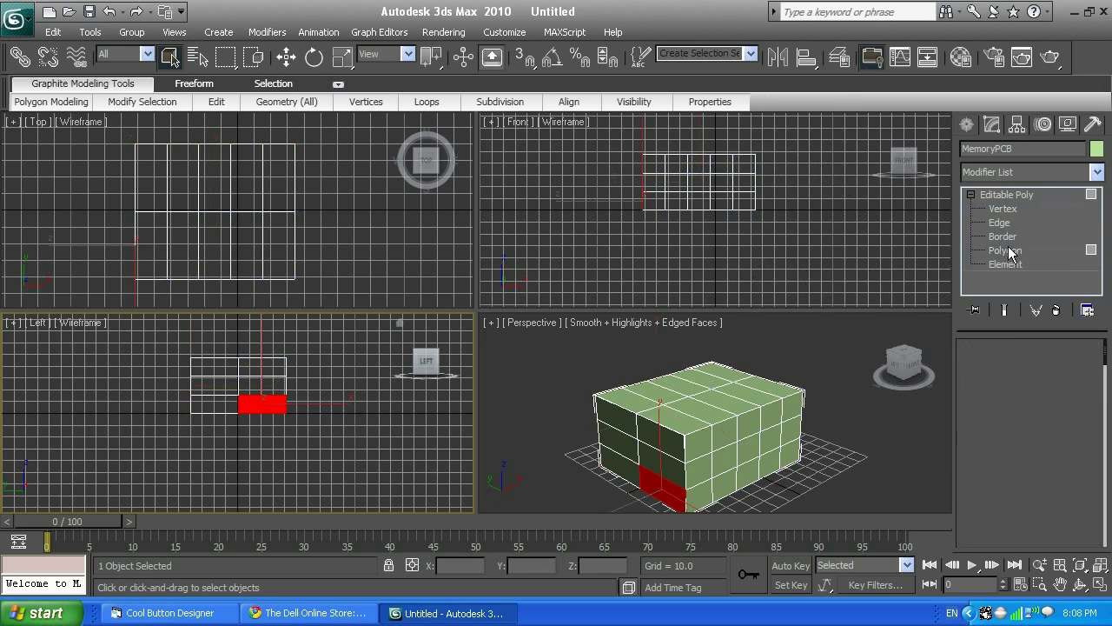
pyautogui.click(707, 441)
pyautogui.click(725, 434)
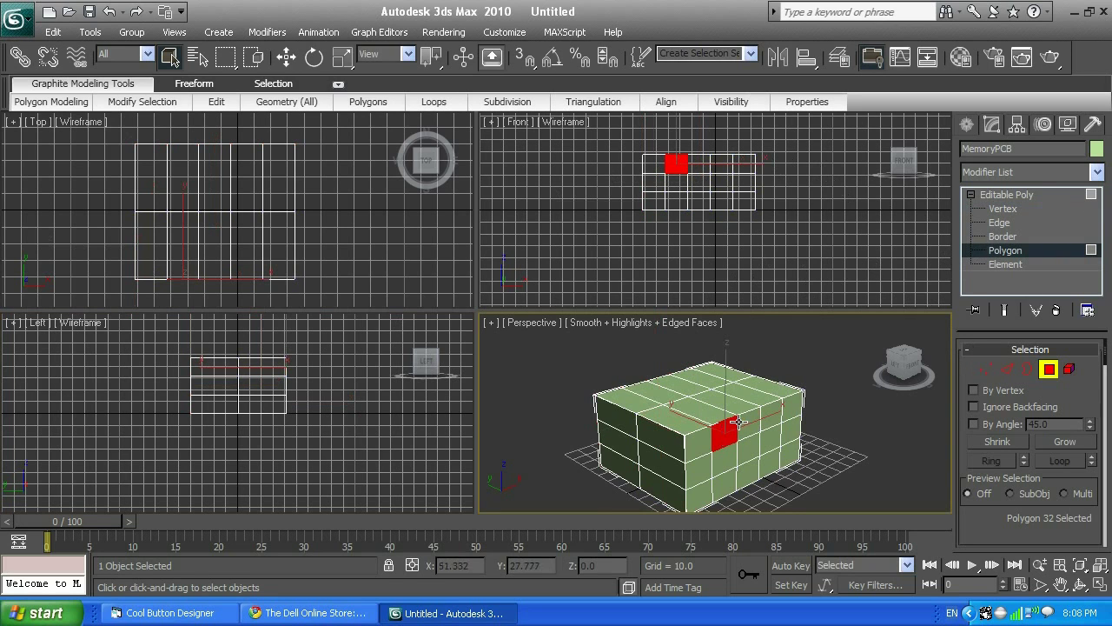
pyautogui.click(752, 423)
pyautogui.click(773, 415)
pyautogui.click(792, 406)
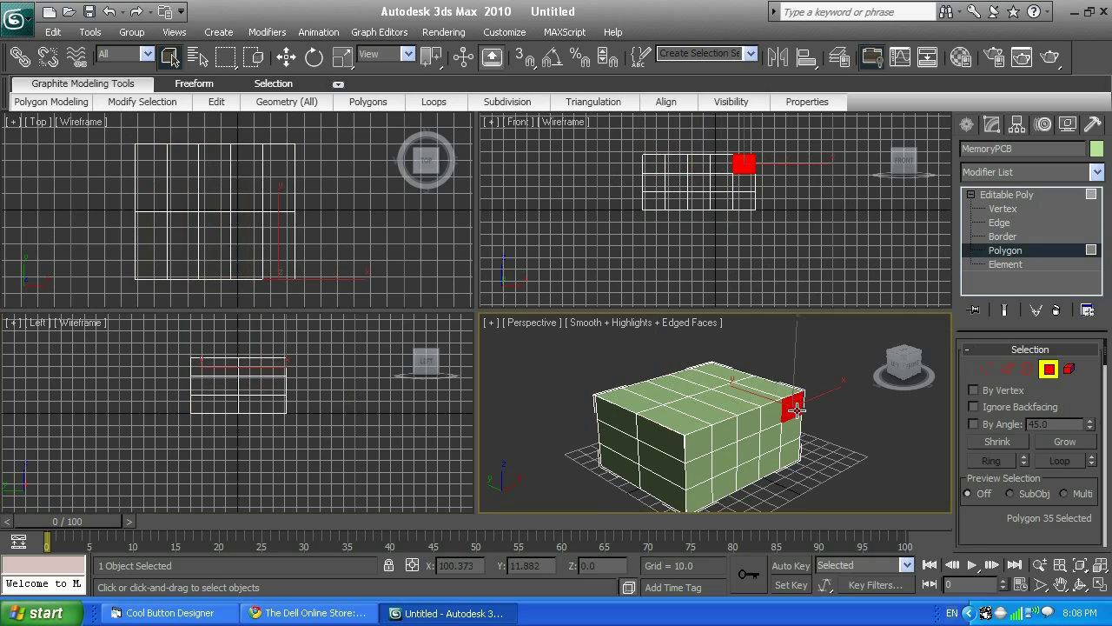
pyautogui.click(1013, 265)
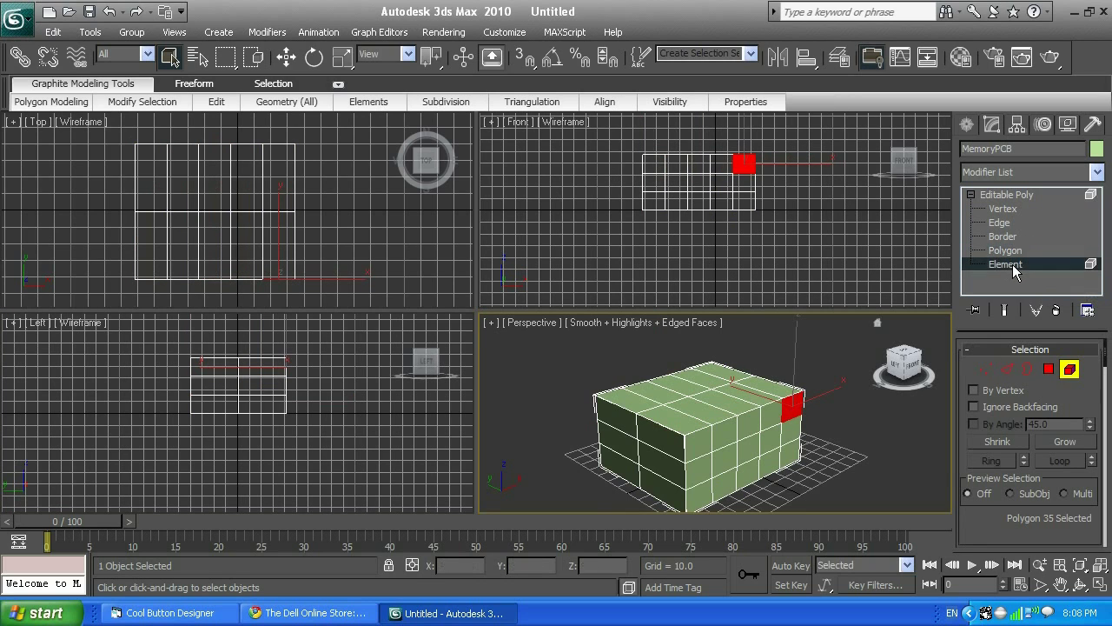
# Step: Select all 62 polygons as one element, then at Polygon level select the right corner Polygon 35
pyautogui.click(750, 416)
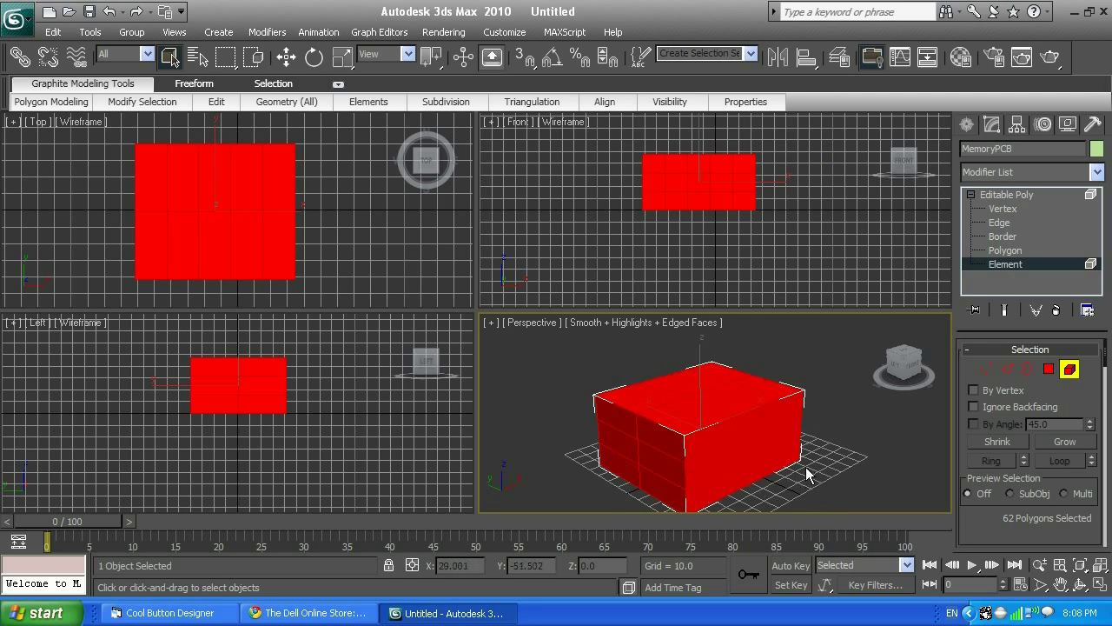
pyautogui.click(1006, 250)
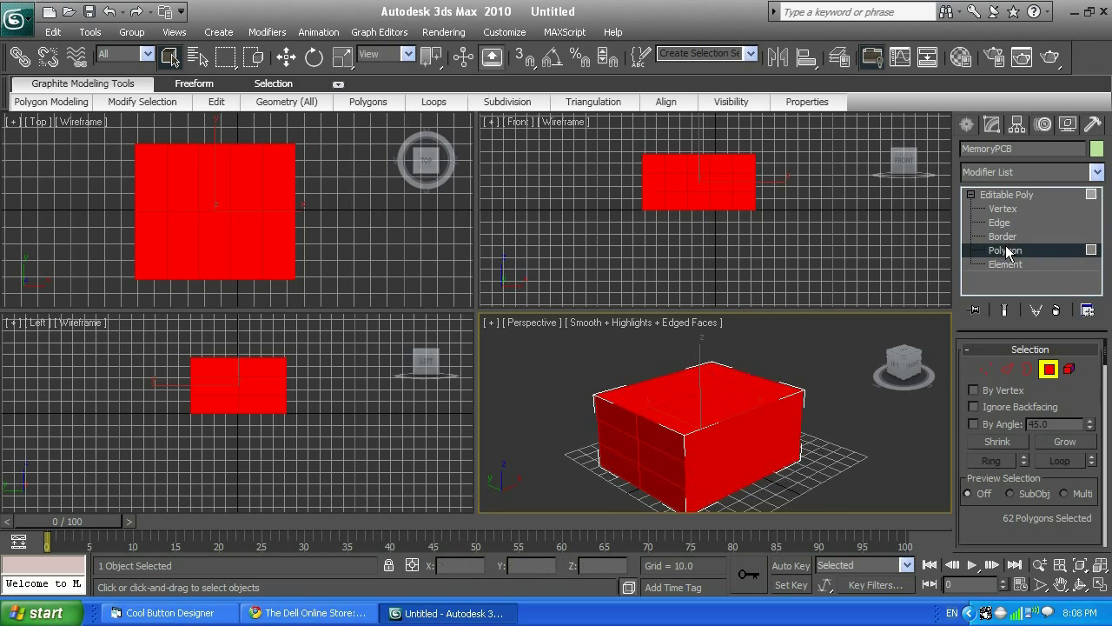
pyautogui.click(732, 425)
pyautogui.click(749, 423)
pyautogui.click(777, 419)
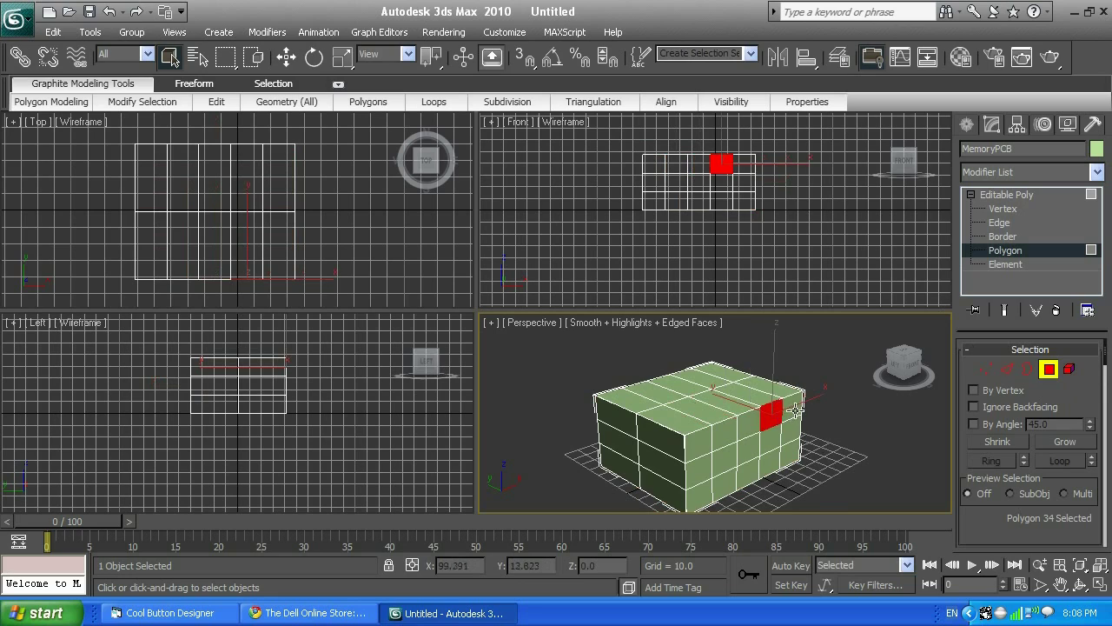
pyautogui.click(795, 411)
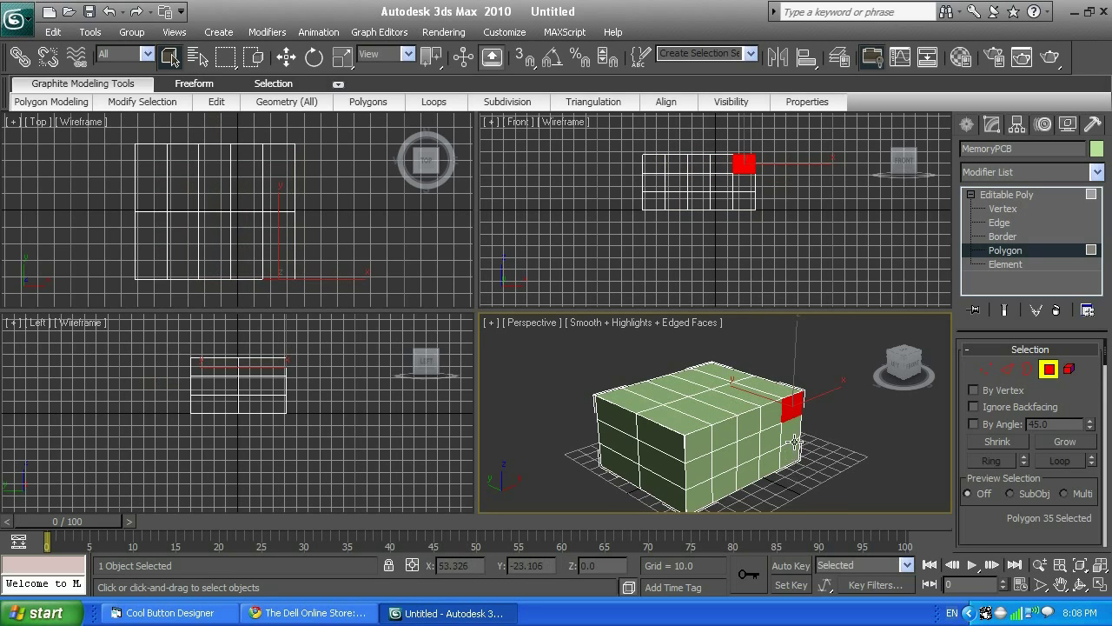